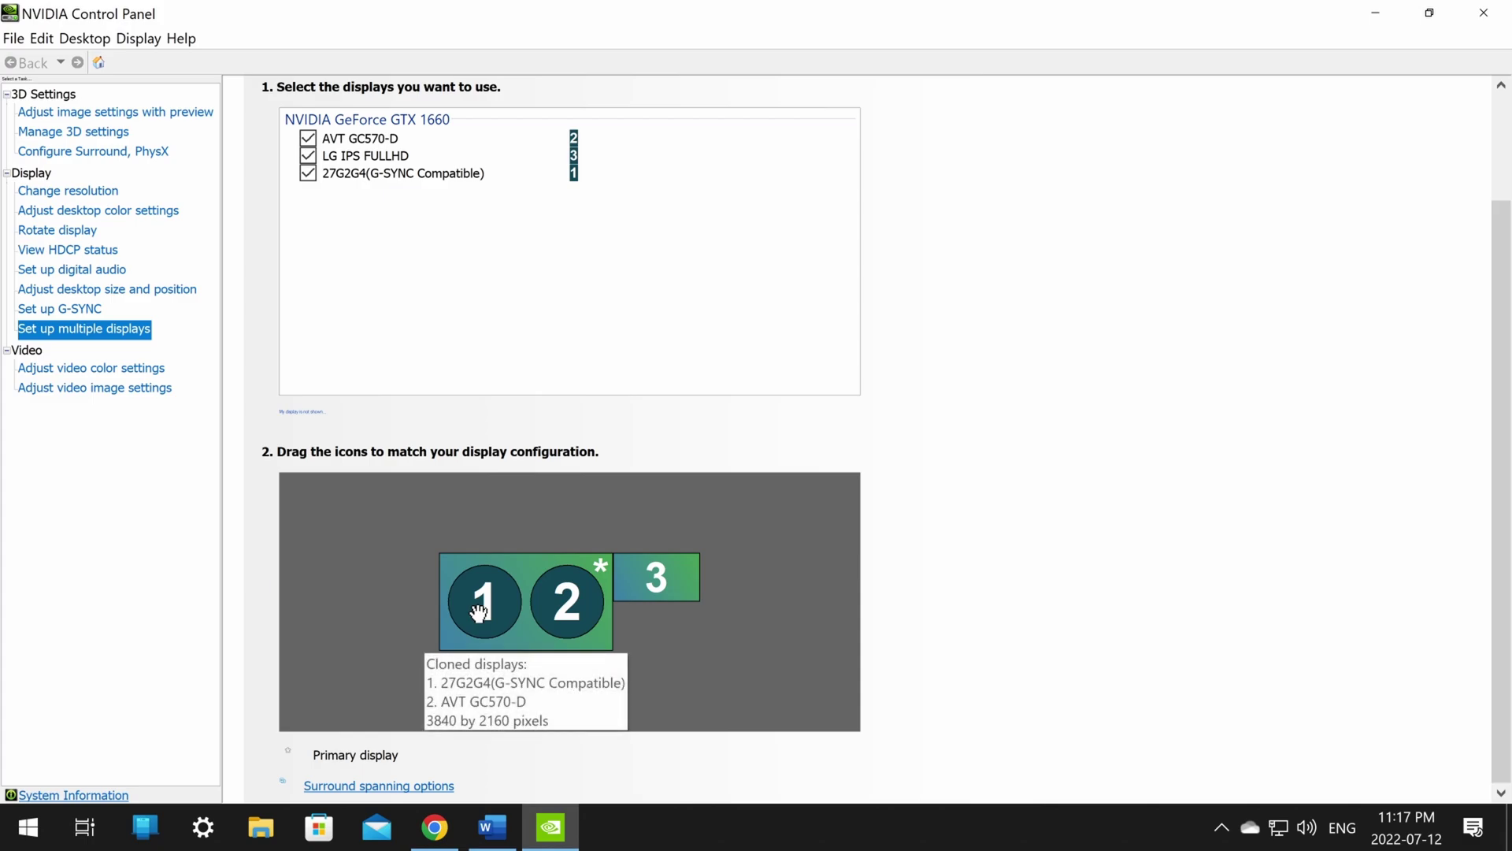
Extend the cloned displays 1 and 2 into separate displays, then apply and keep the new desktop configuration.
right_click(472, 600)
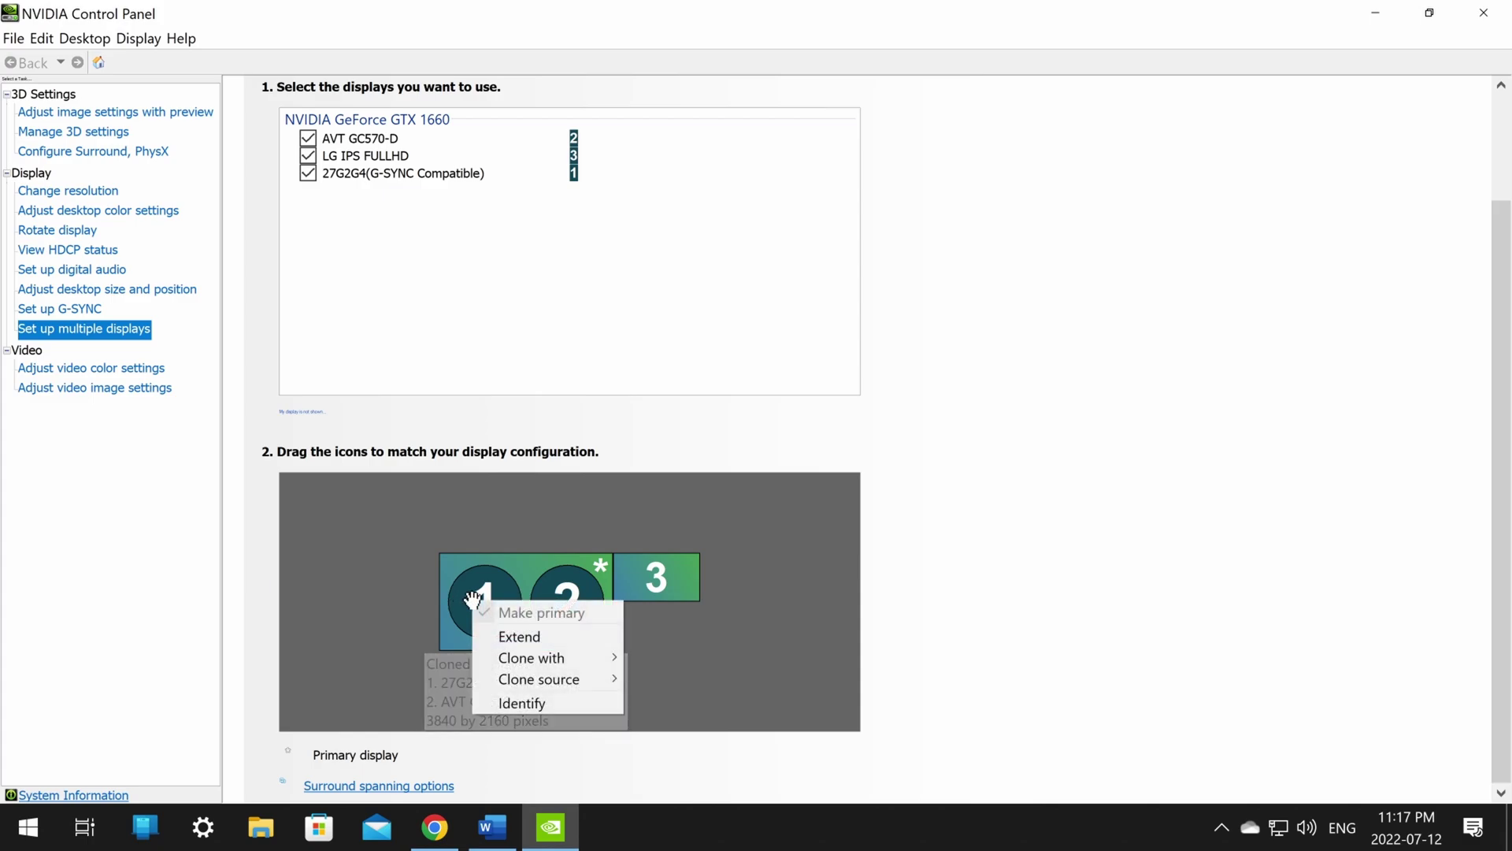
mouse_move(599, 671)
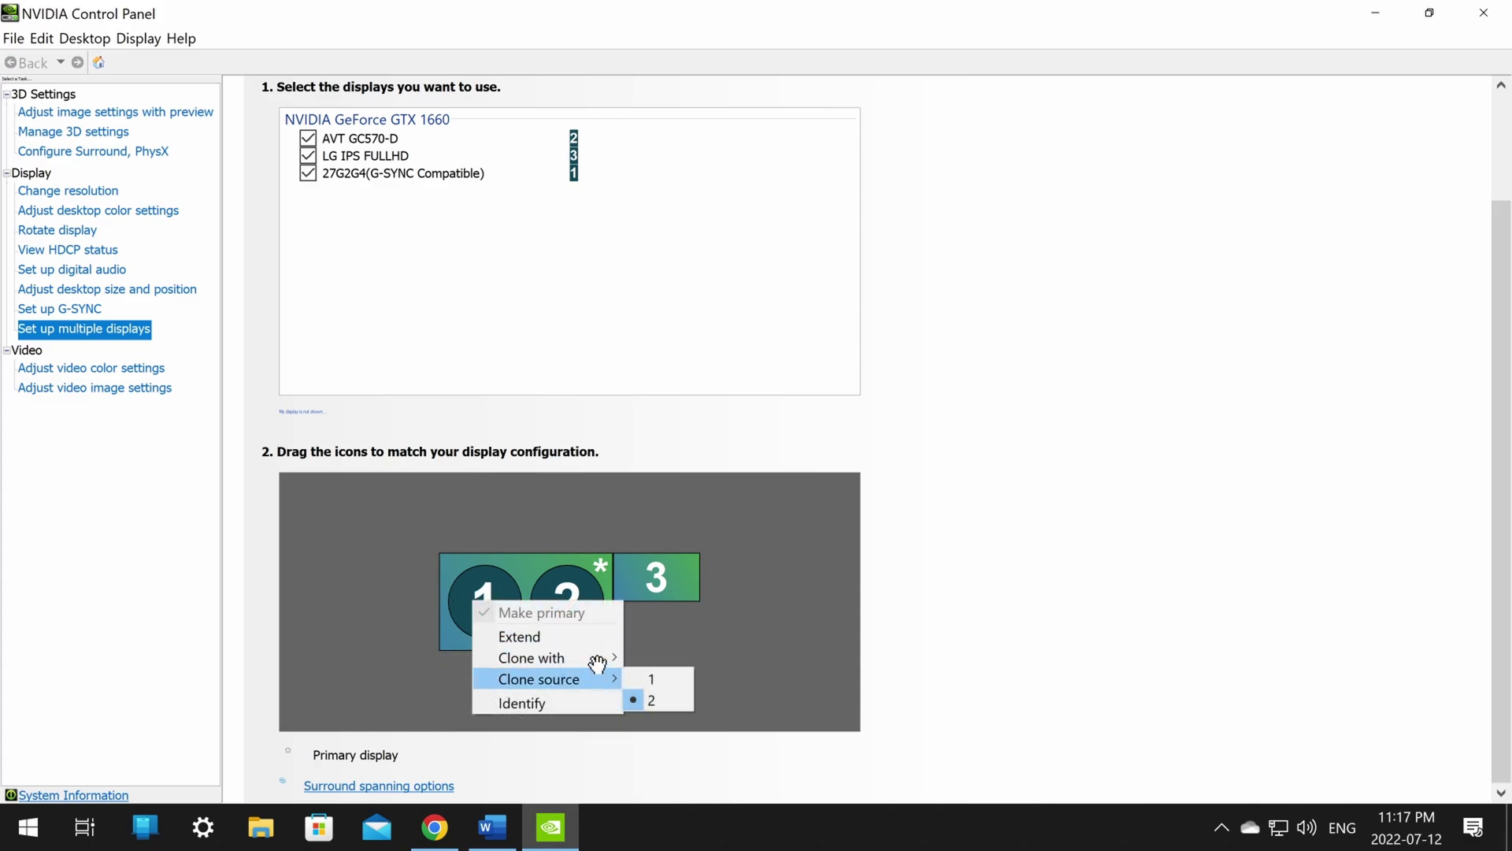
left_click(961, 619)
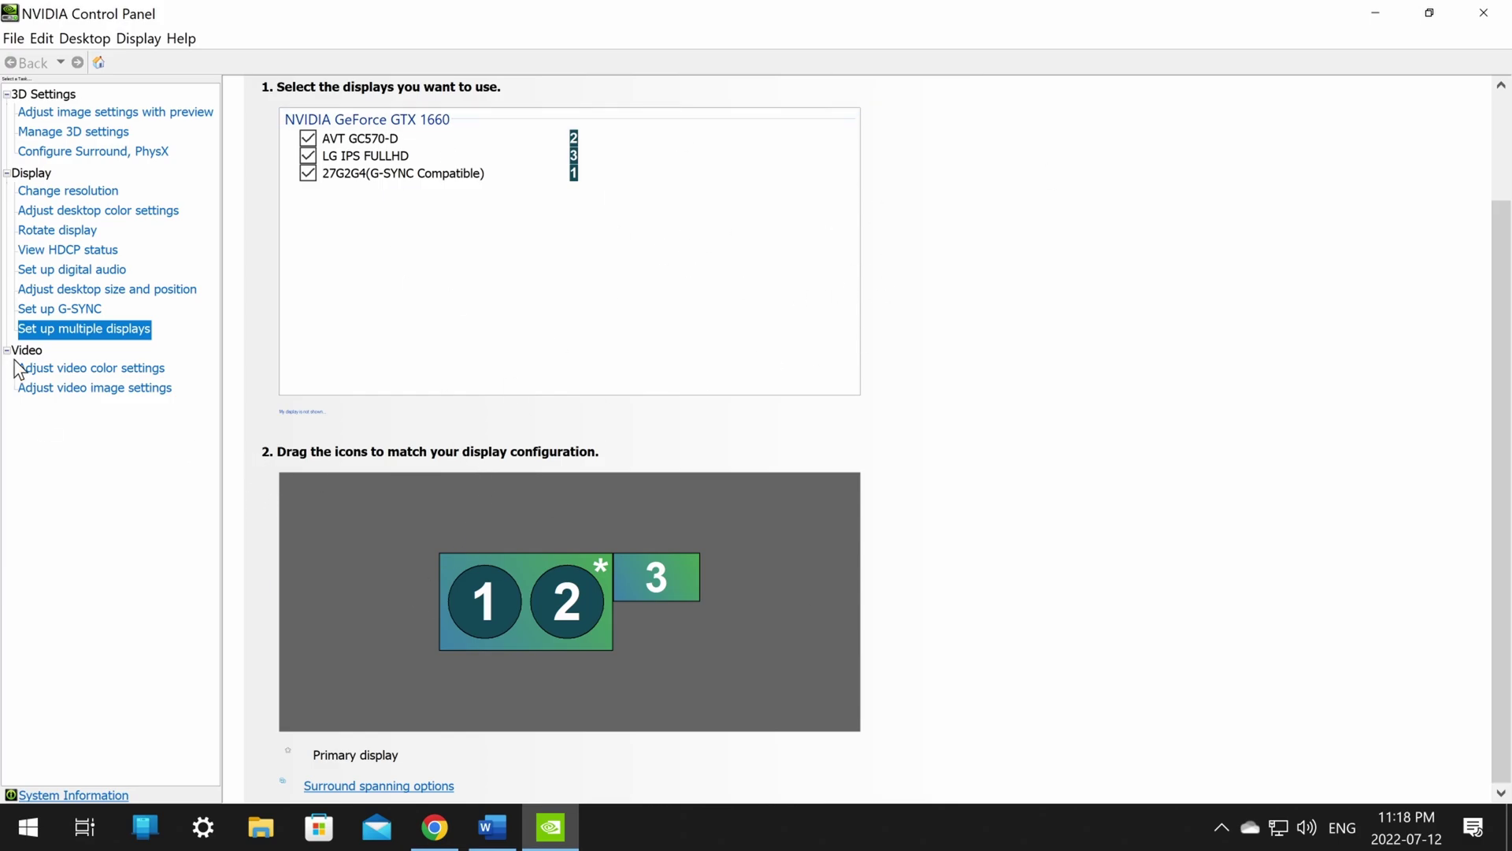
right_click(488, 589)
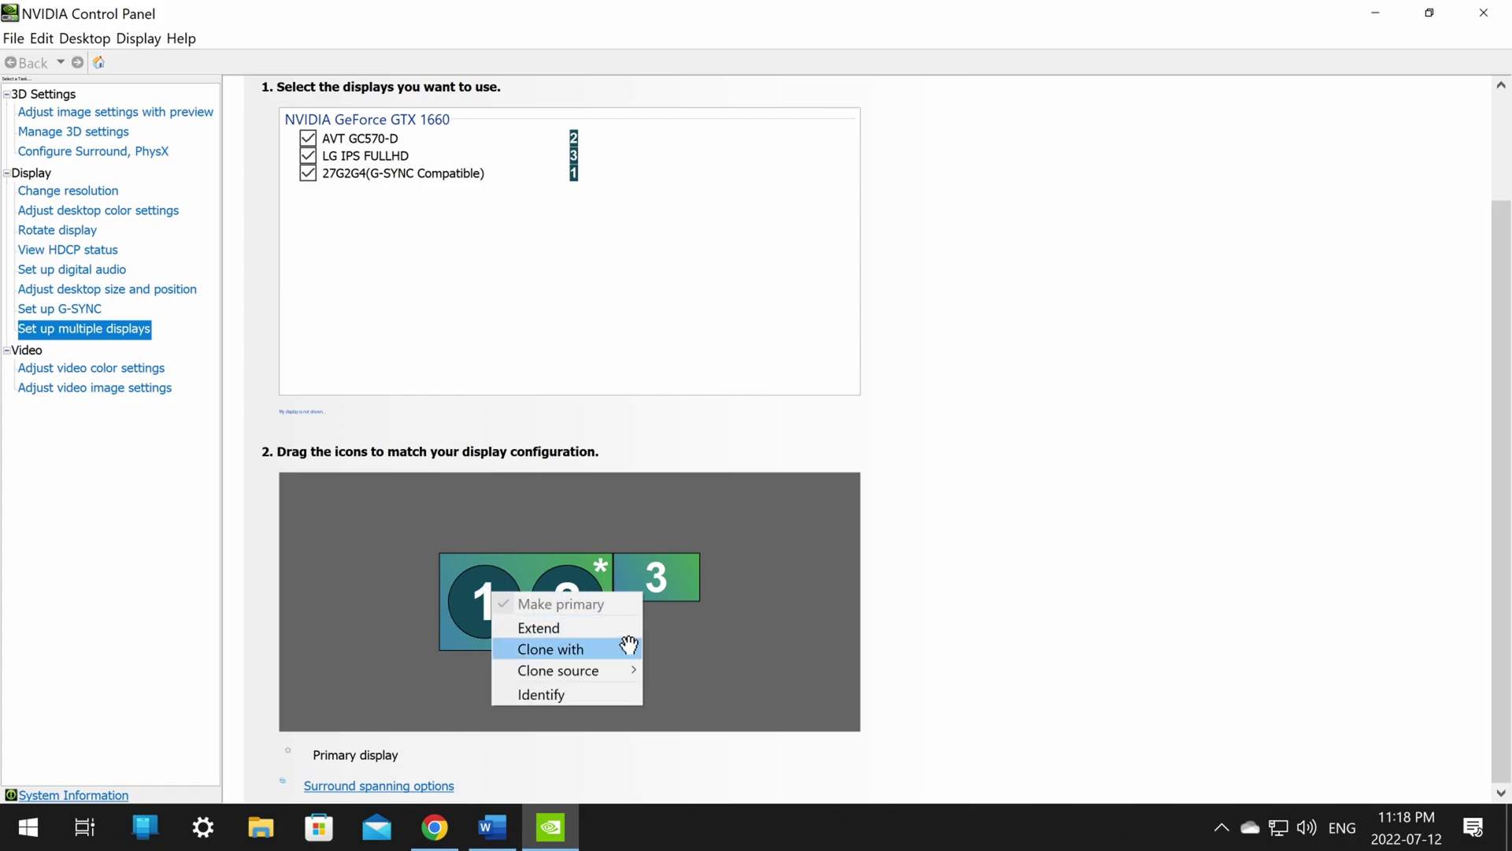
left_click(587, 629)
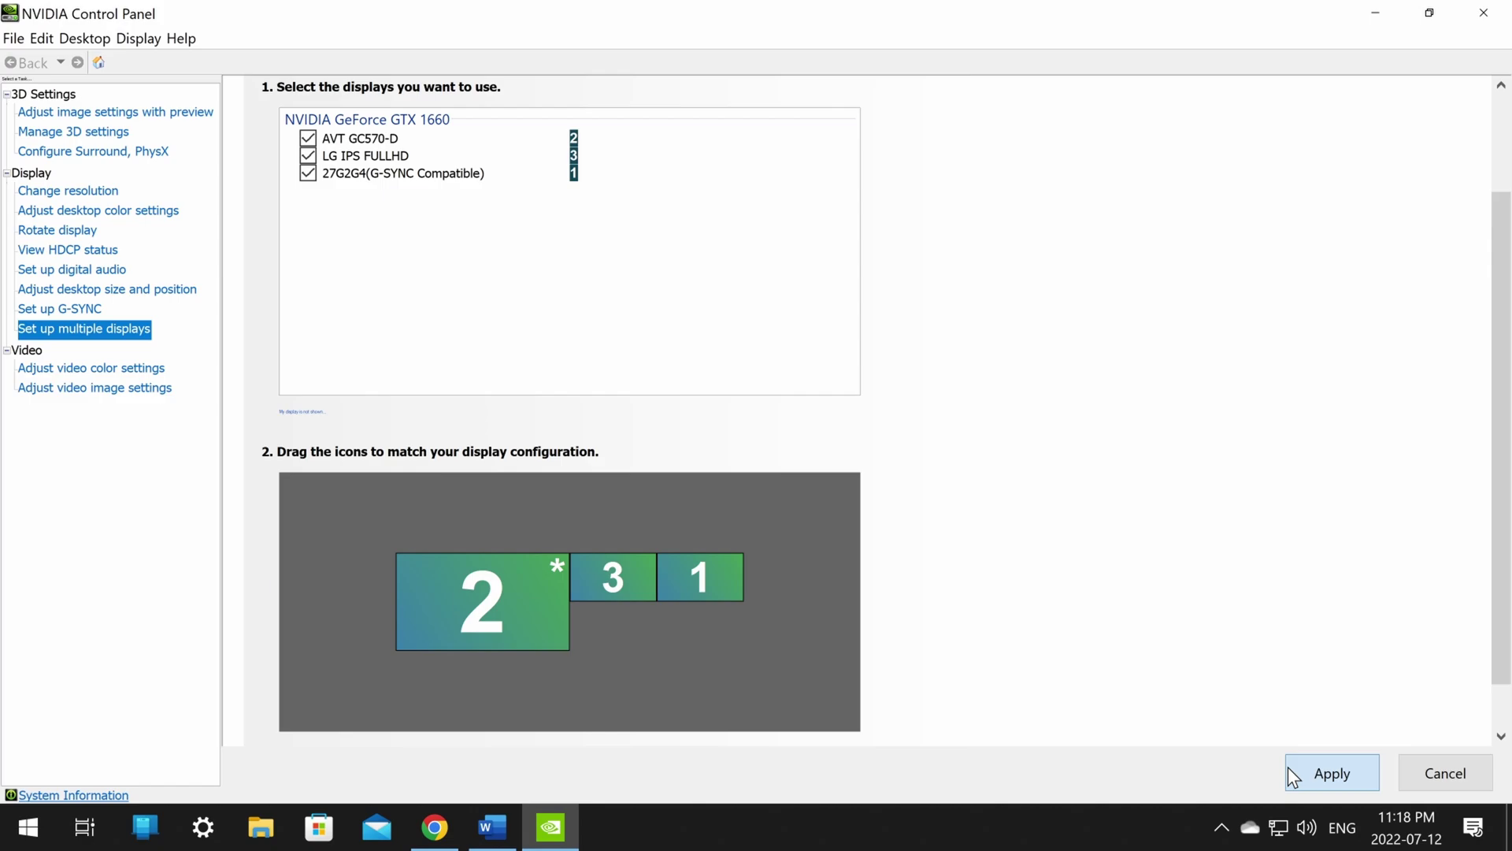
left_click(1331, 772)
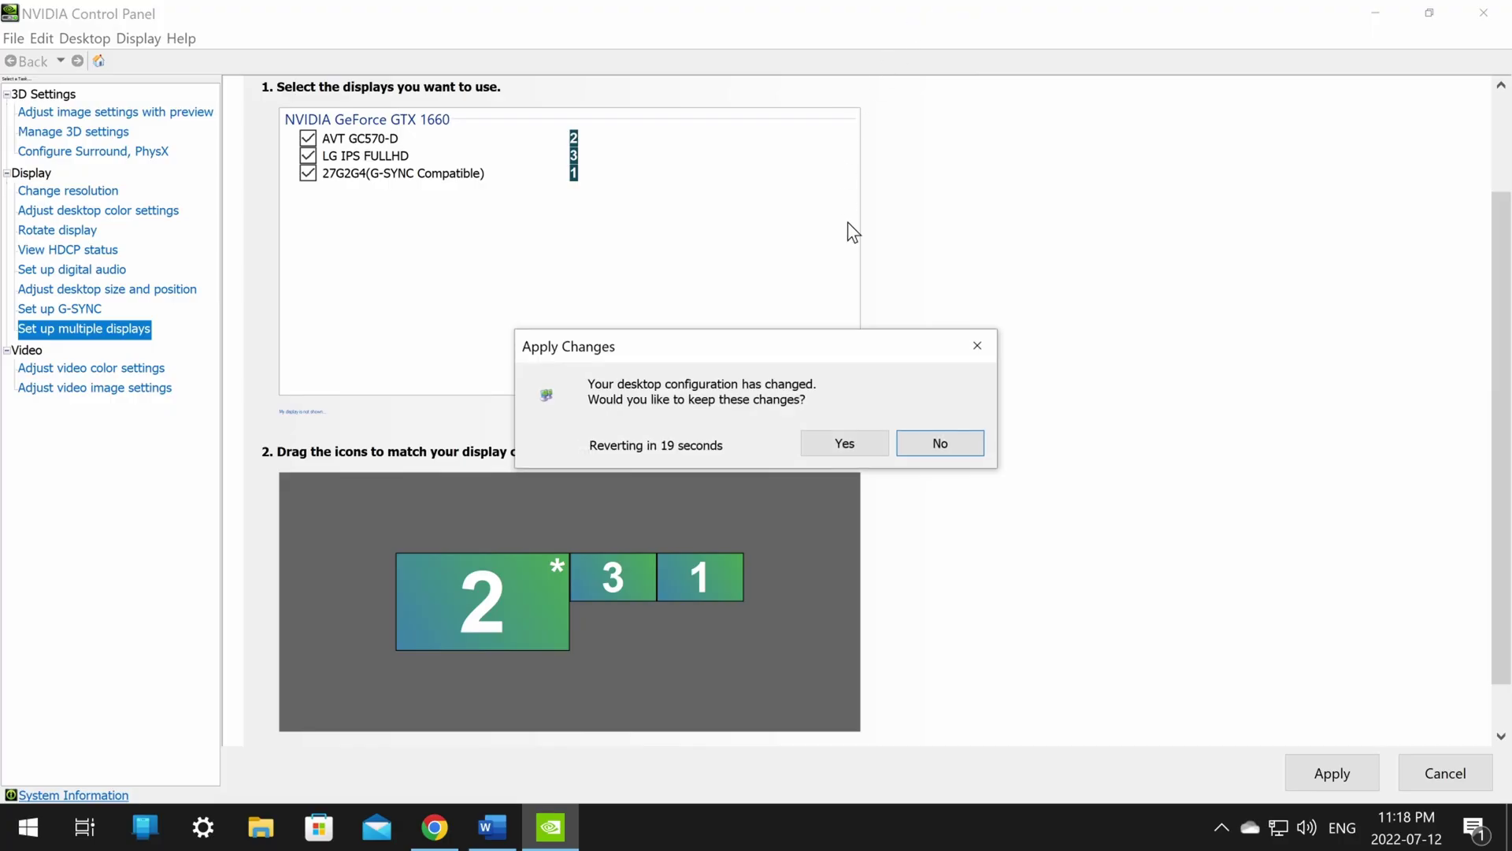
left_click(803, 444)
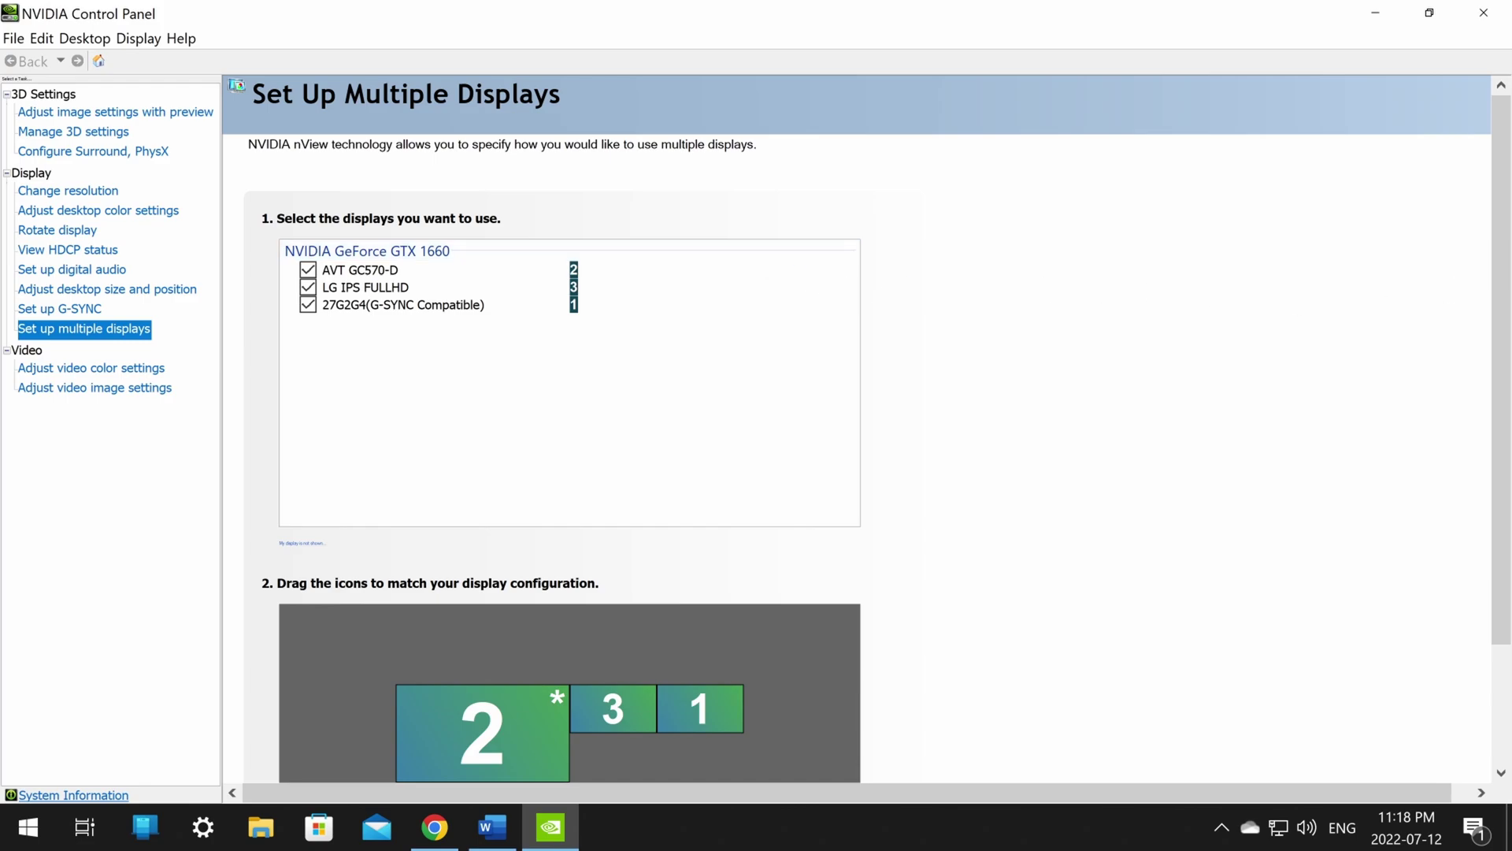
Try cloning primary display 2 with display 3, and return the pair to extended mode.
right_click(479, 714)
mouse_move(574, 660)
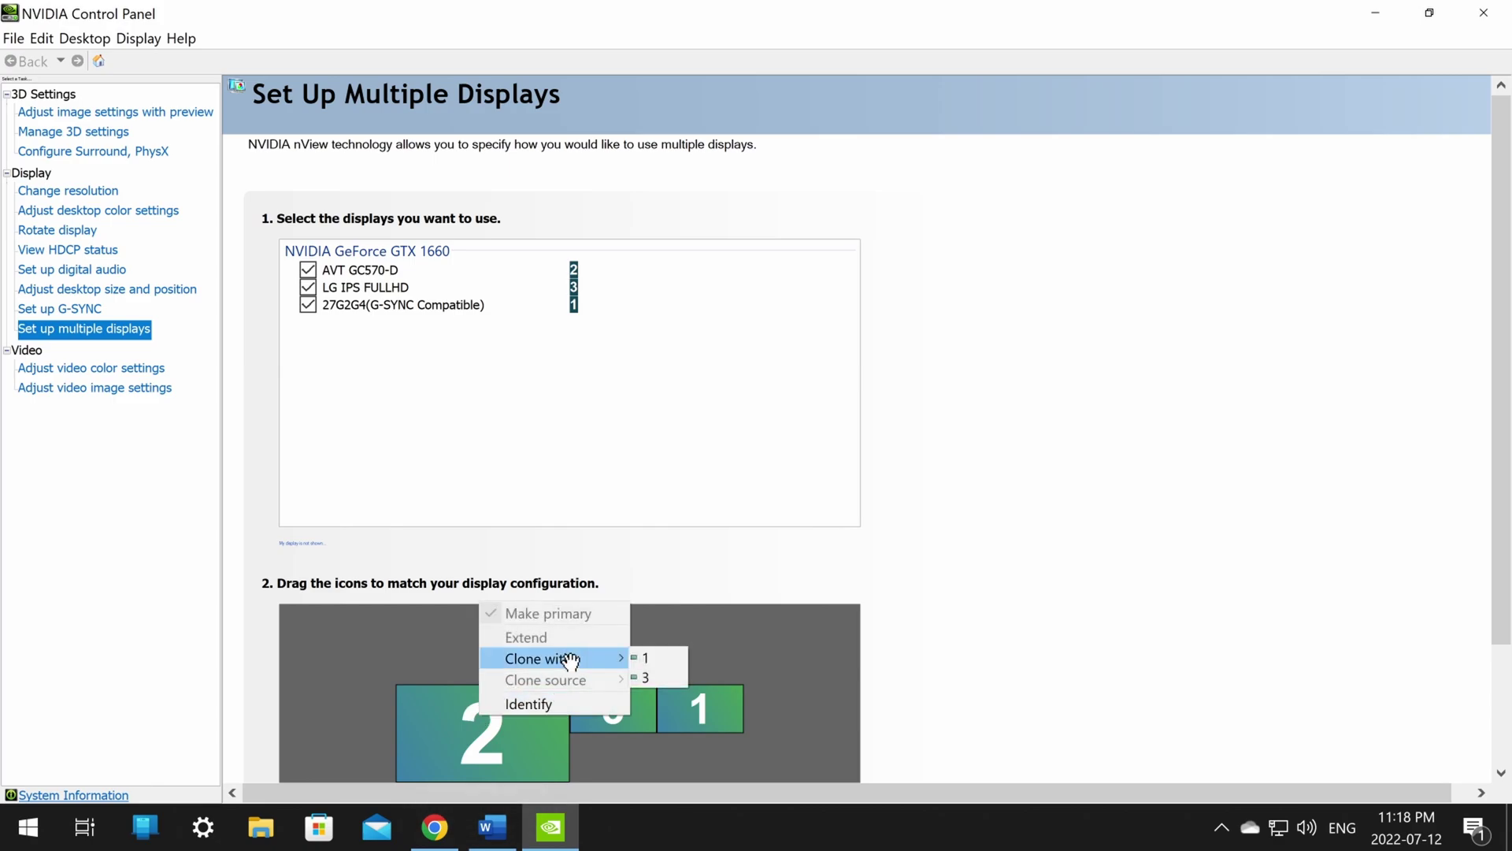
left_click(664, 679)
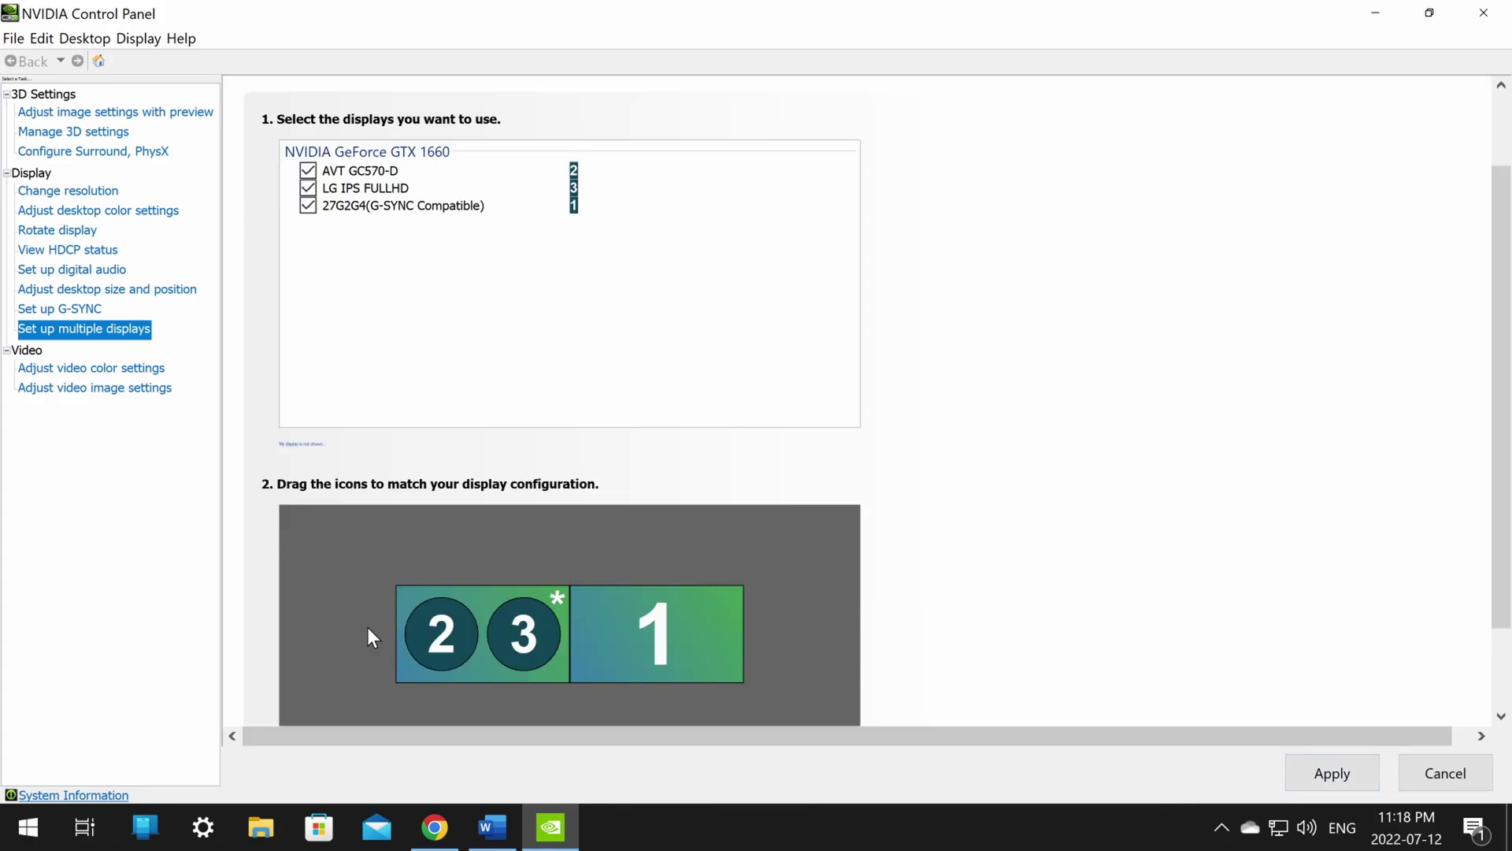
right_click(467, 626)
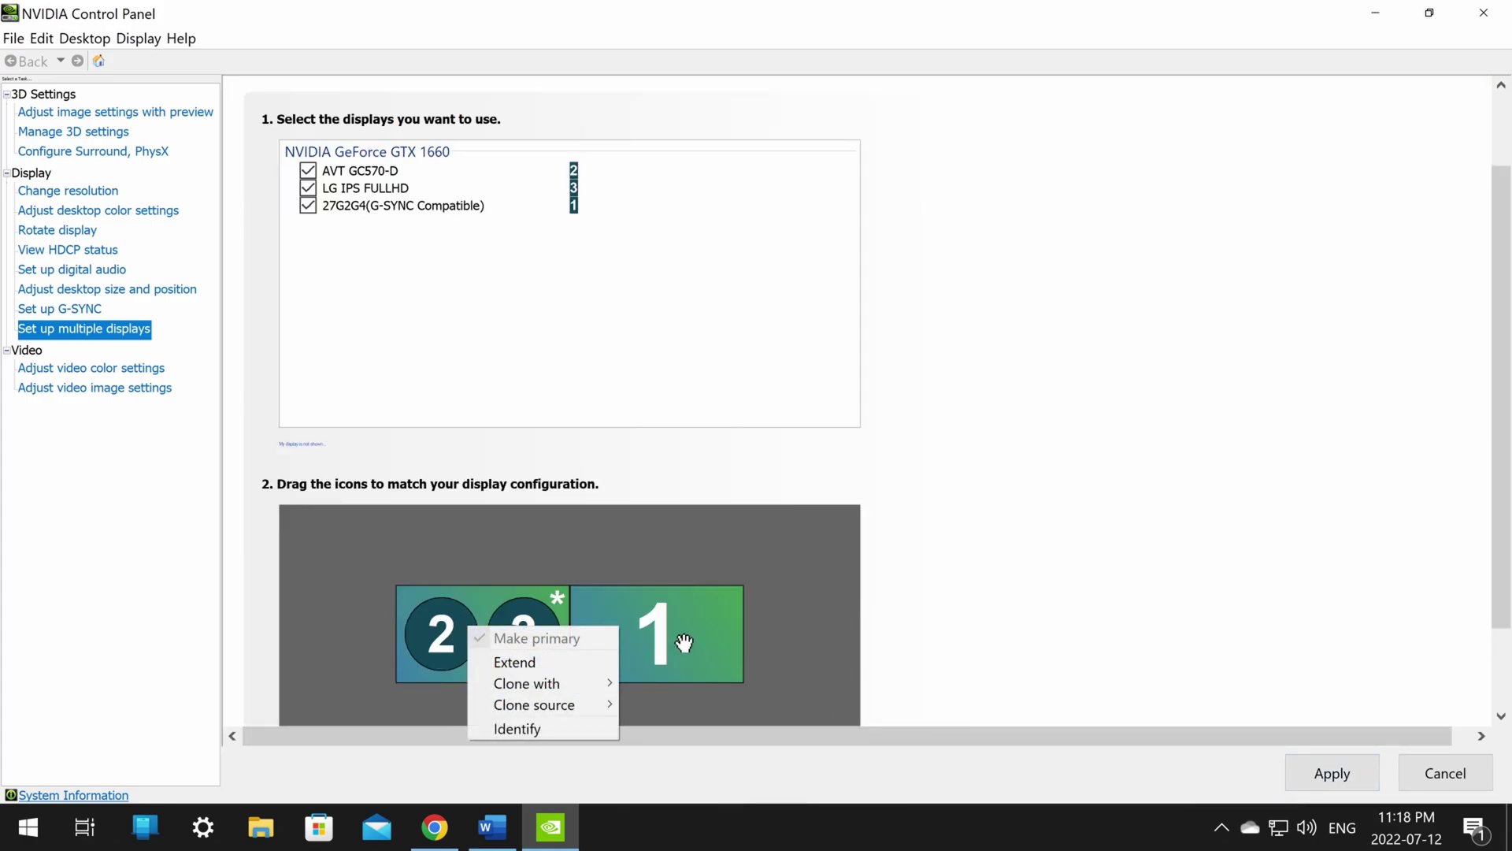
left_click(514, 662)
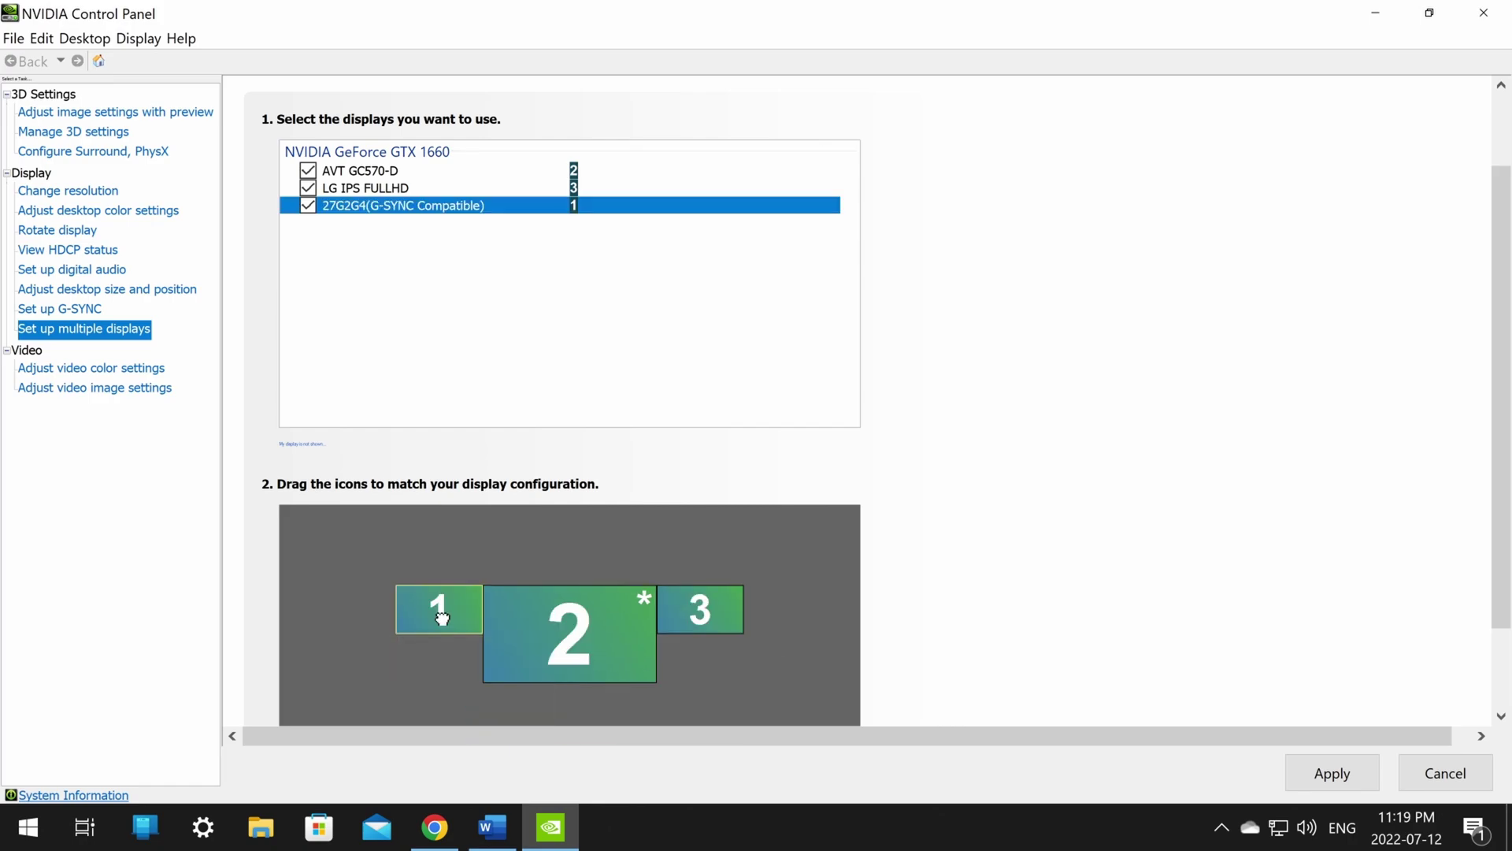
Clone display 1 with display 2.
right_click(441, 618)
mouse_move(540, 676)
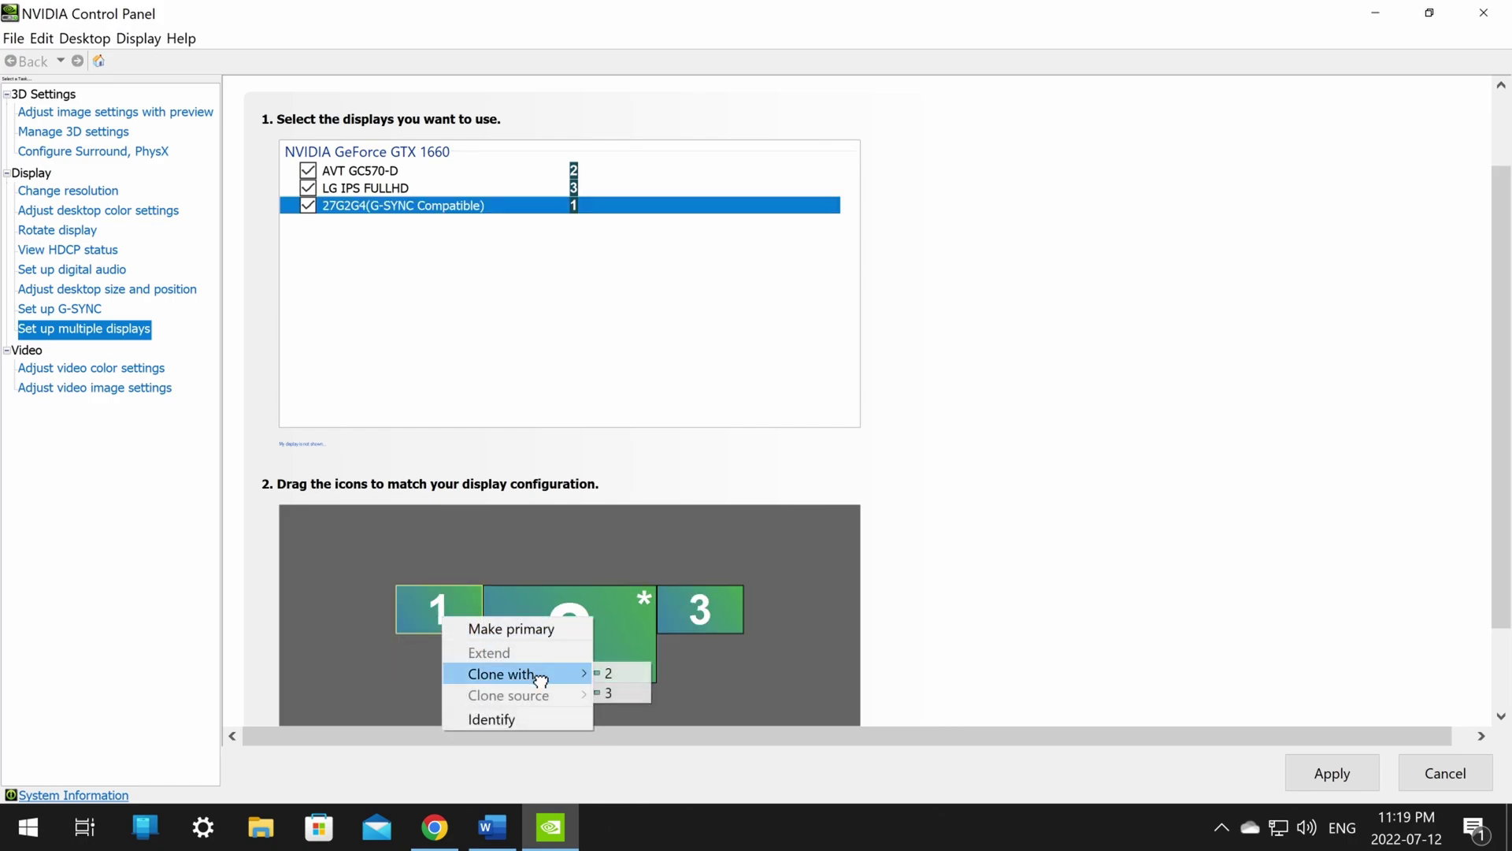
left_click(622, 679)
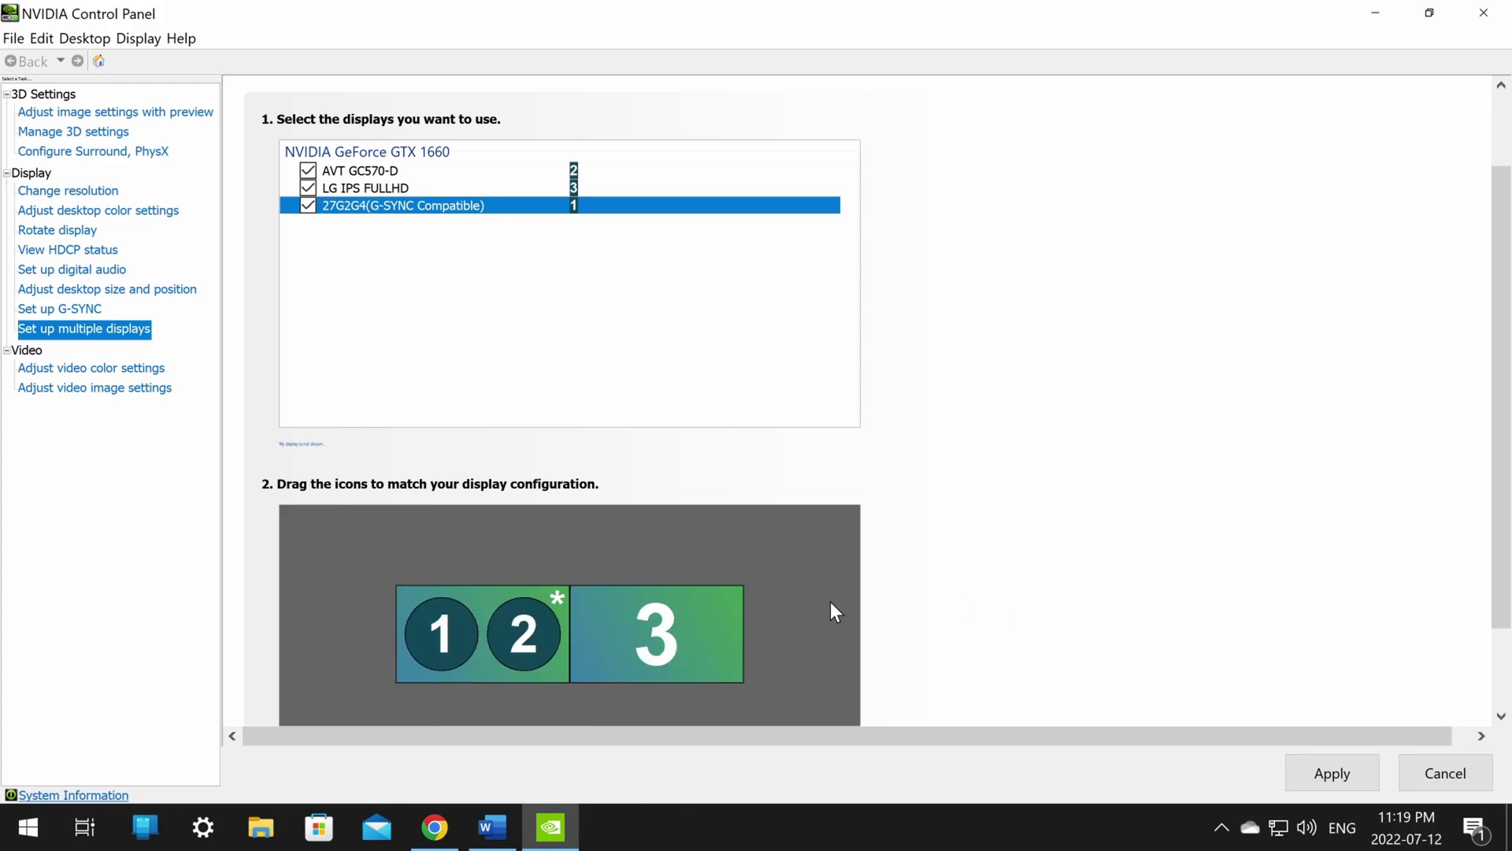
Identify the displays, and apply and keep the configuration with displays 1 and 2 cloned.
scroll(768, 608, "down", 3)
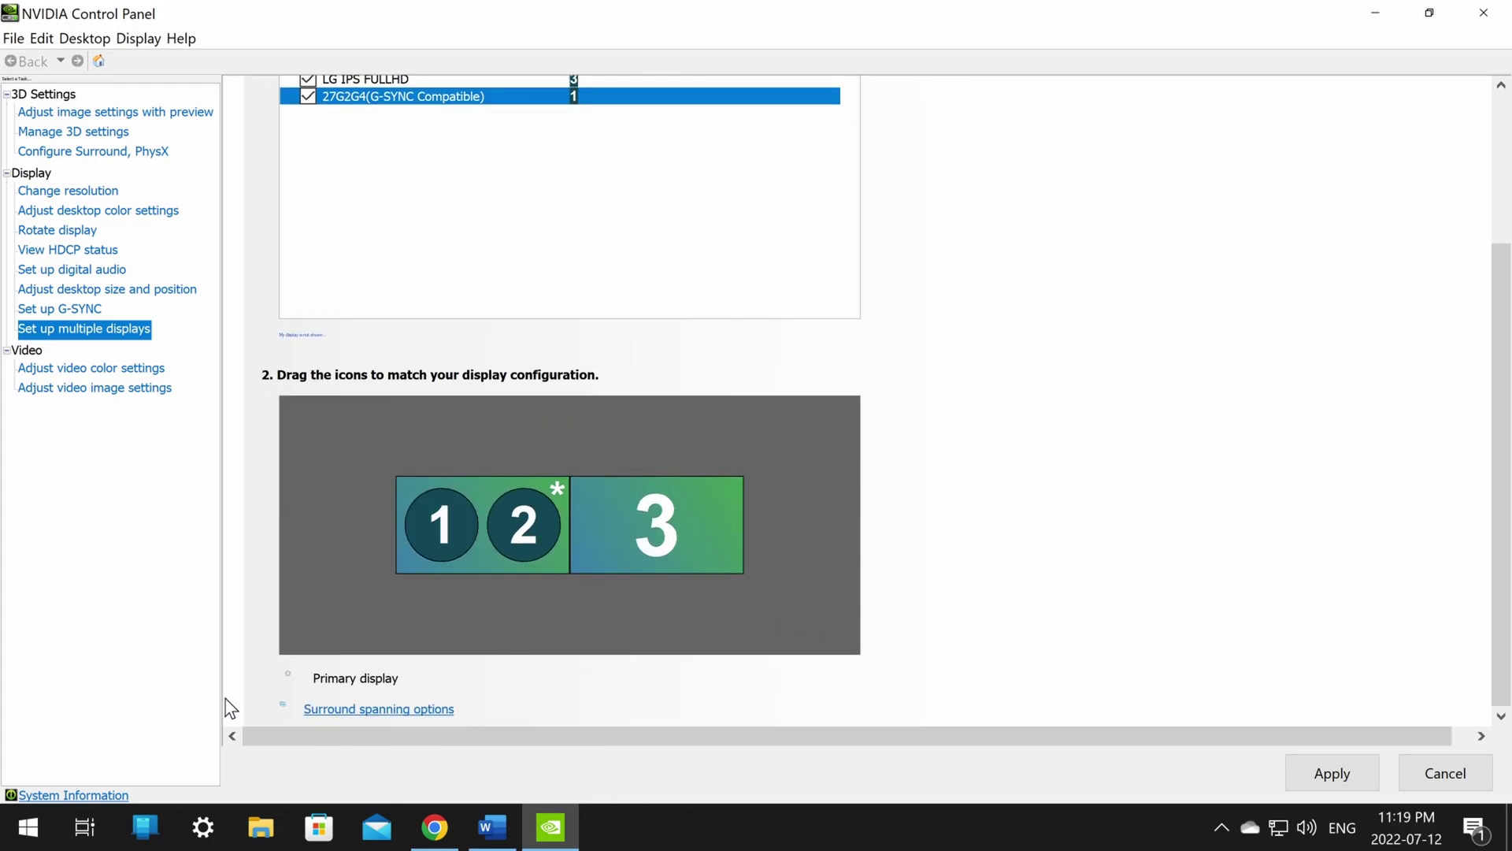
right_click(526, 526)
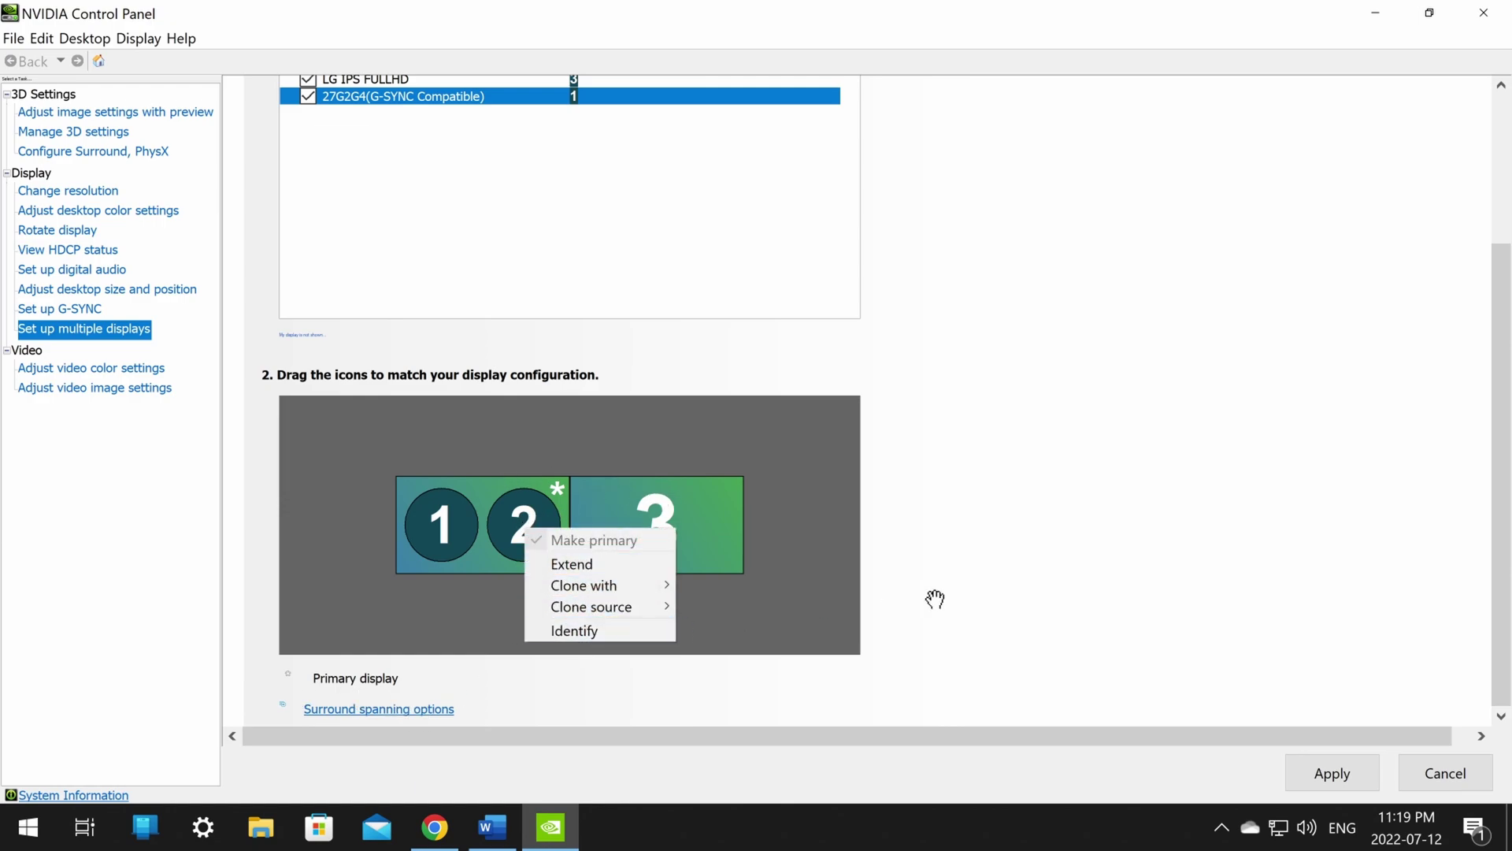
left_click(581, 632)
right_click(521, 522)
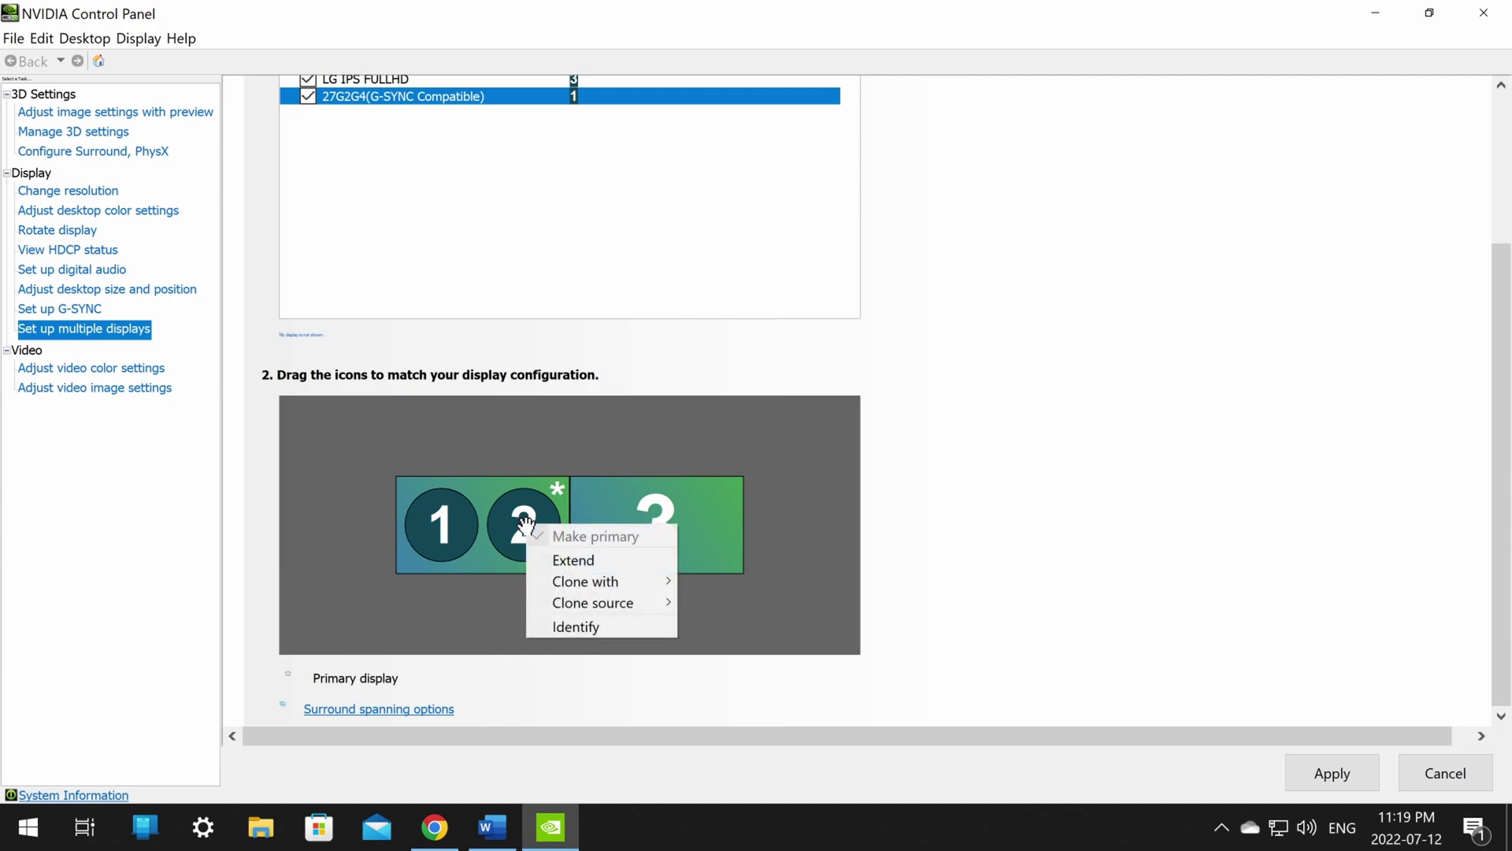
left_click(590, 630)
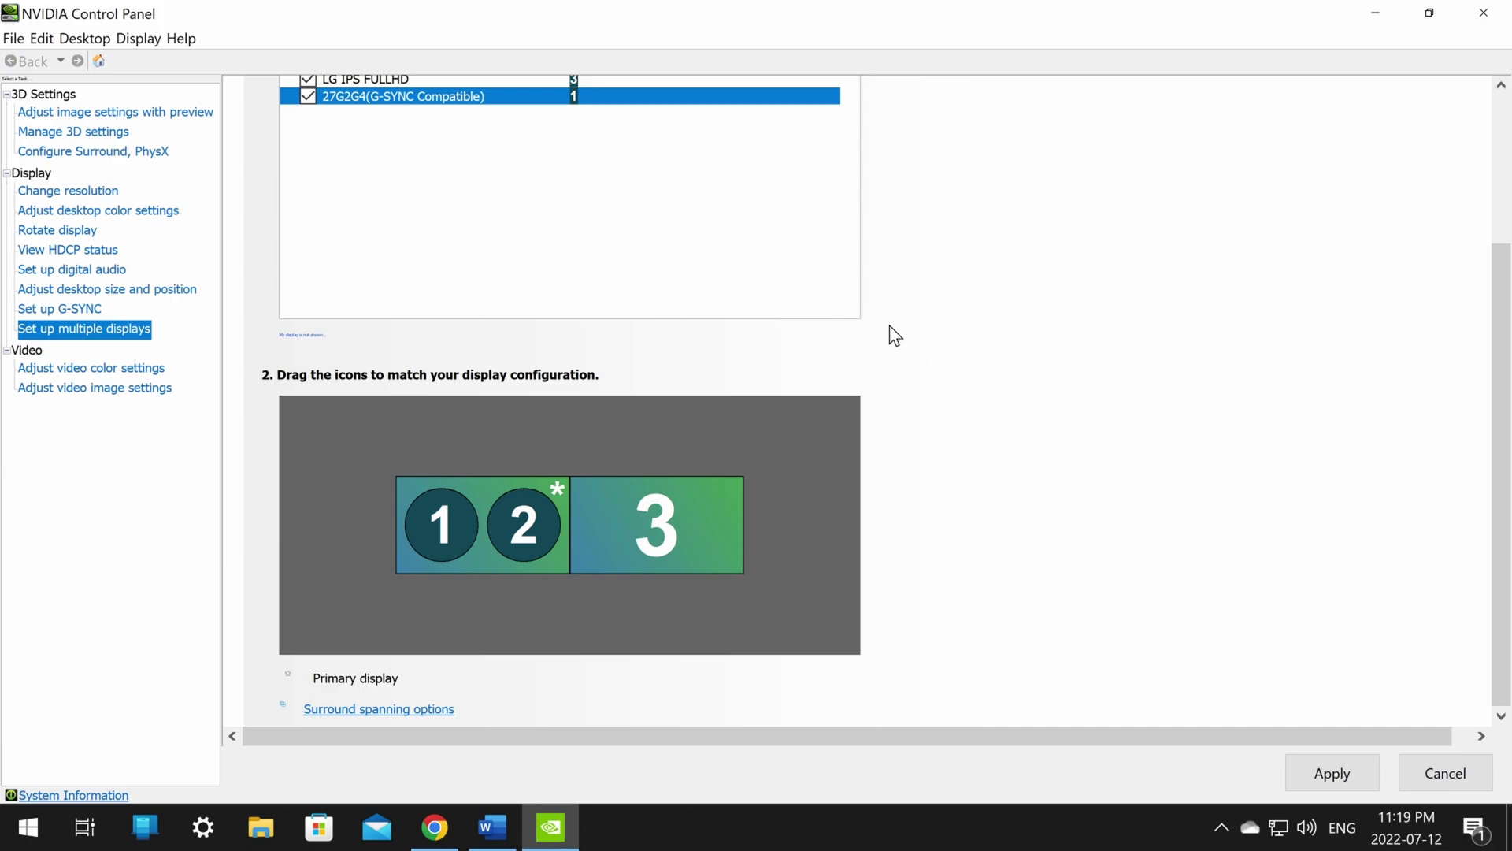
left_click(1317, 764)
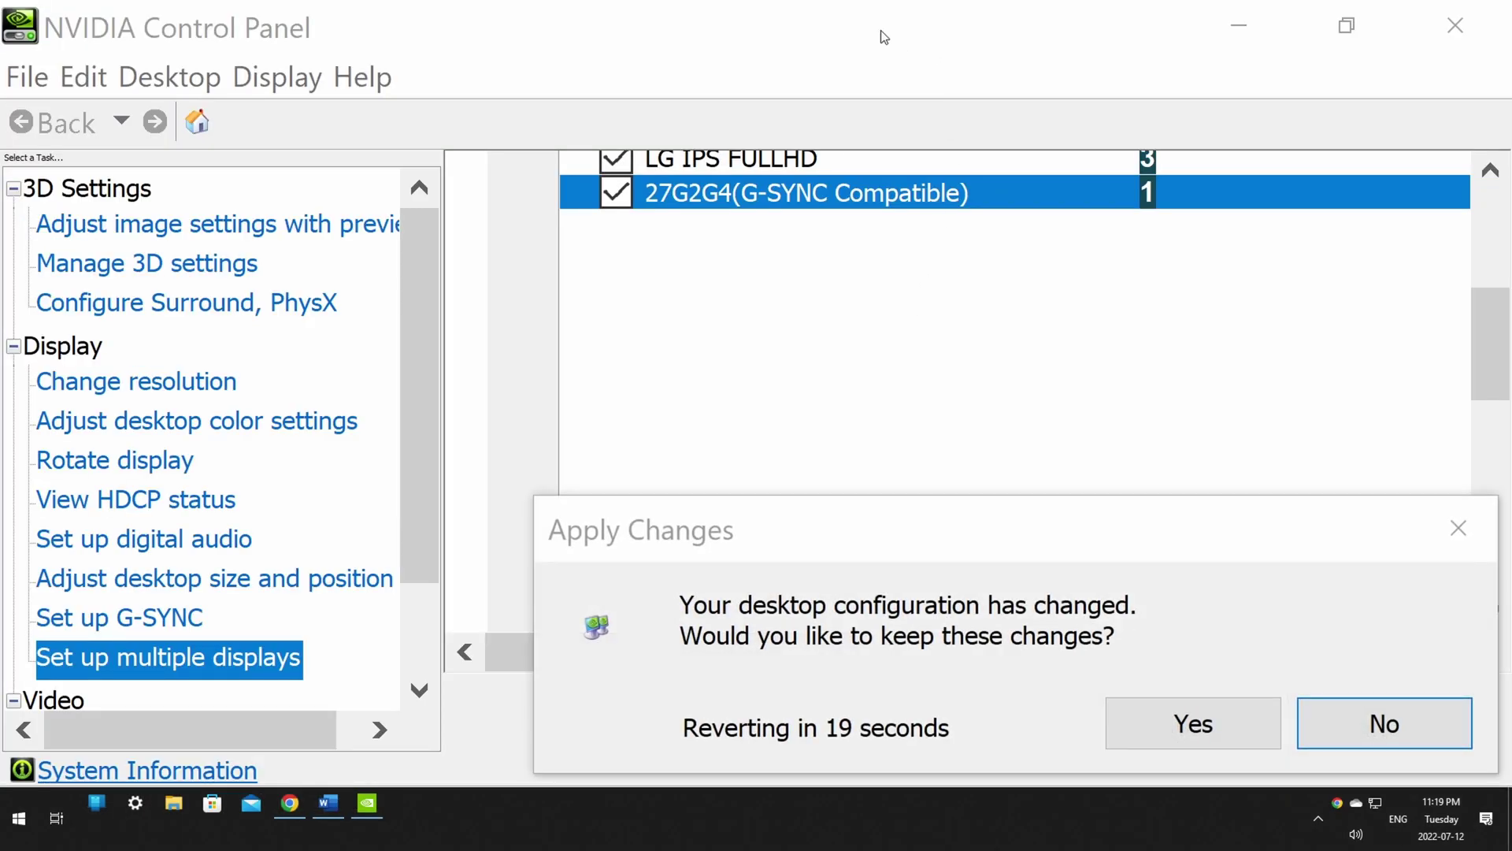
left_click(1187, 709)
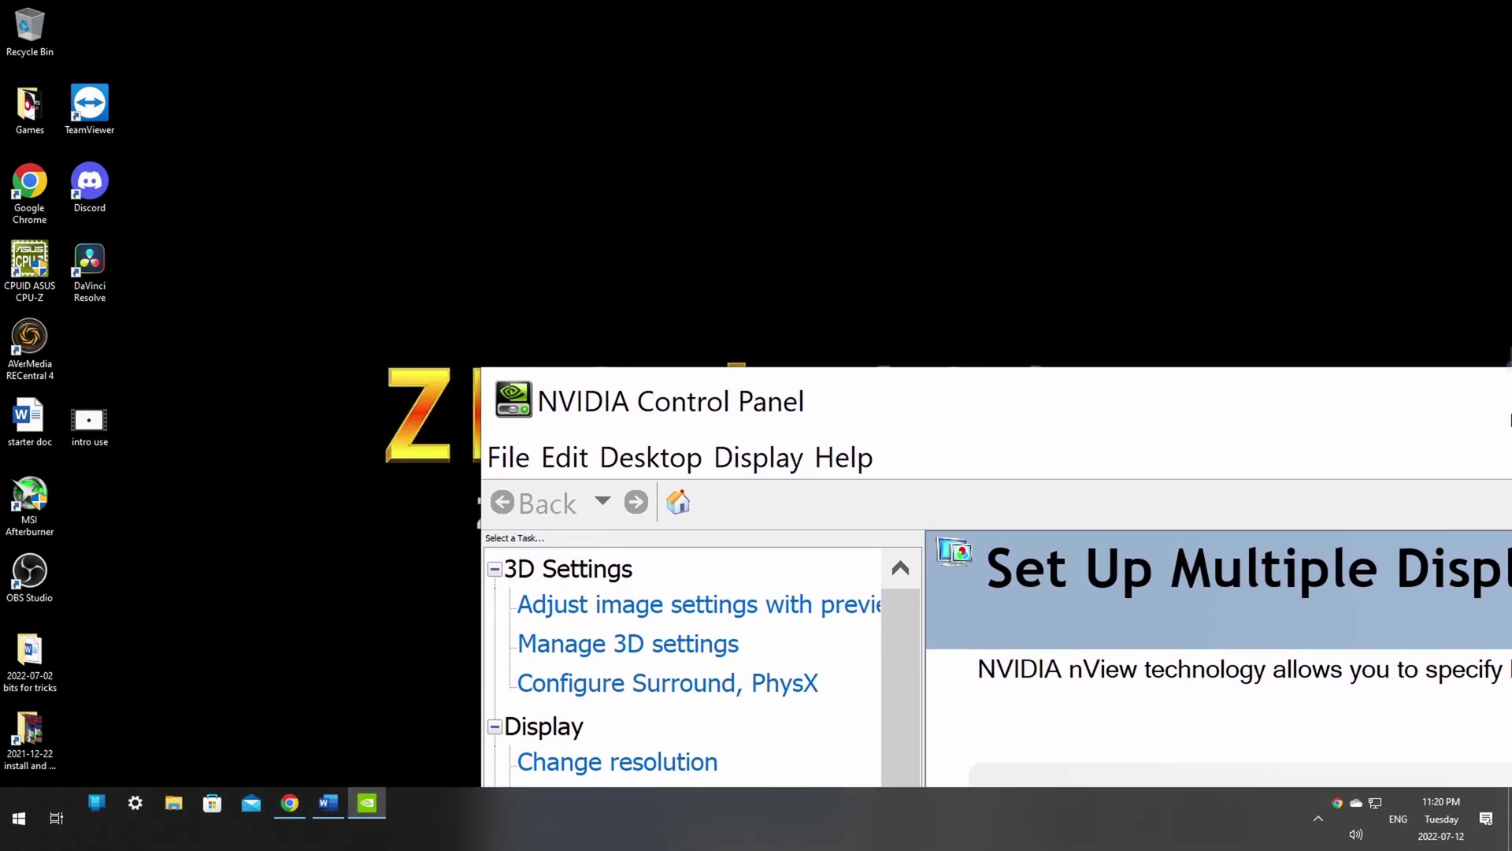
Reposition and resize the NVIDIA Control Panel window so that it fits on the enlarged desktop.
mouse_move(1510, 420)
left_mouse_down()
mouse_move(1511, 449)
mouse_move(1141, 220)
mouse_move(1081, 141)
mouse_move(1219, 277)
mouse_move(1381, 371)
mouse_move(1367, 257)
mouse_move(922, 64)
mouse_move(980, 101)
left_mouse_up()
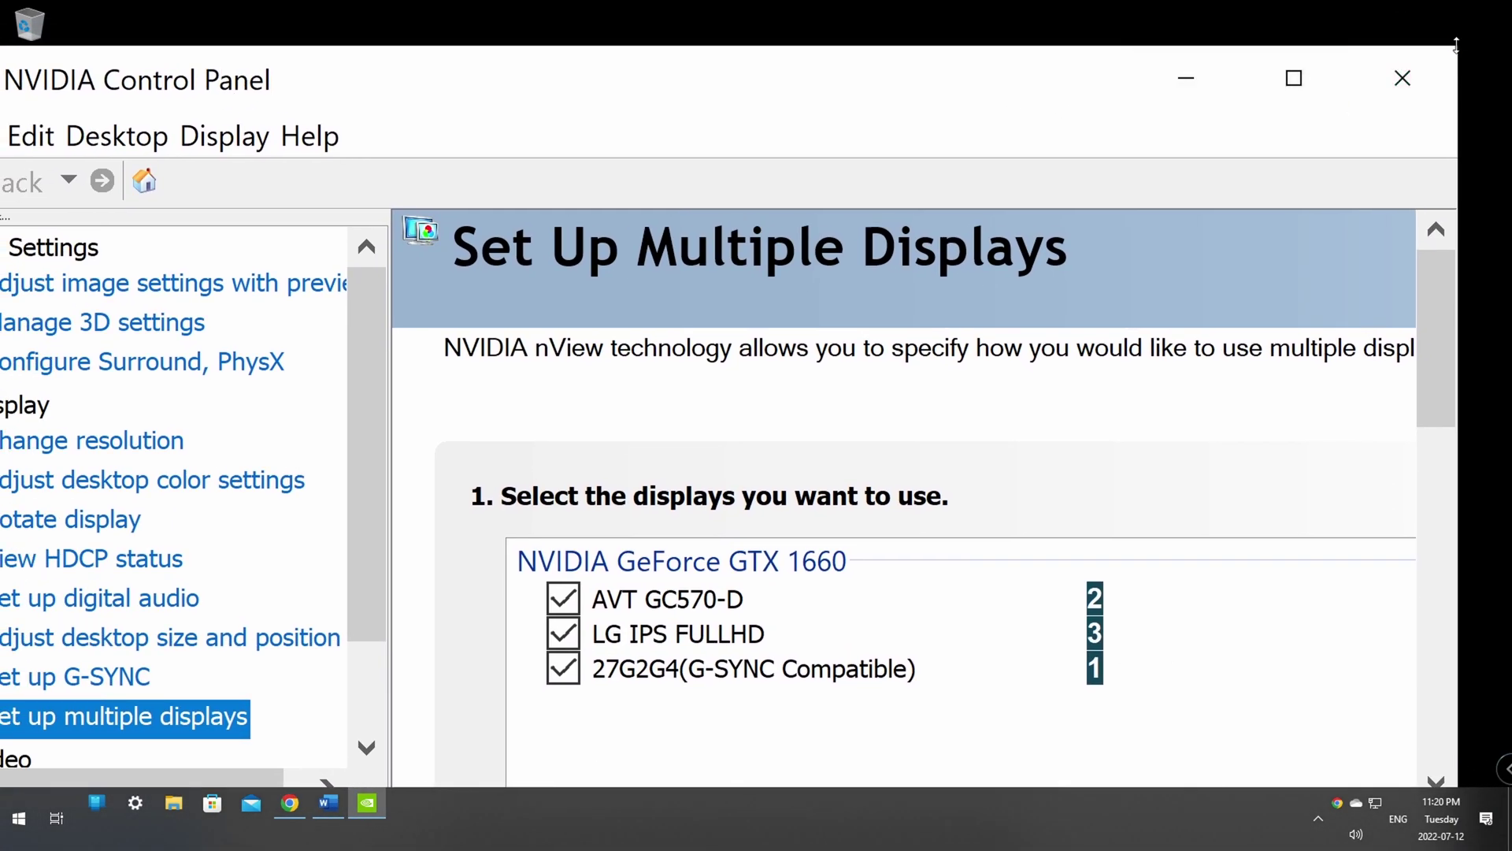
left_click_drag(1458, 47, 1100, 428)
left_click_drag(698, 449, 899, 107)
left_click_drag(1300, 494, 1300, 739)
scroll(710, 555, "down", 10)
scroll(710, 555, "down", 5)
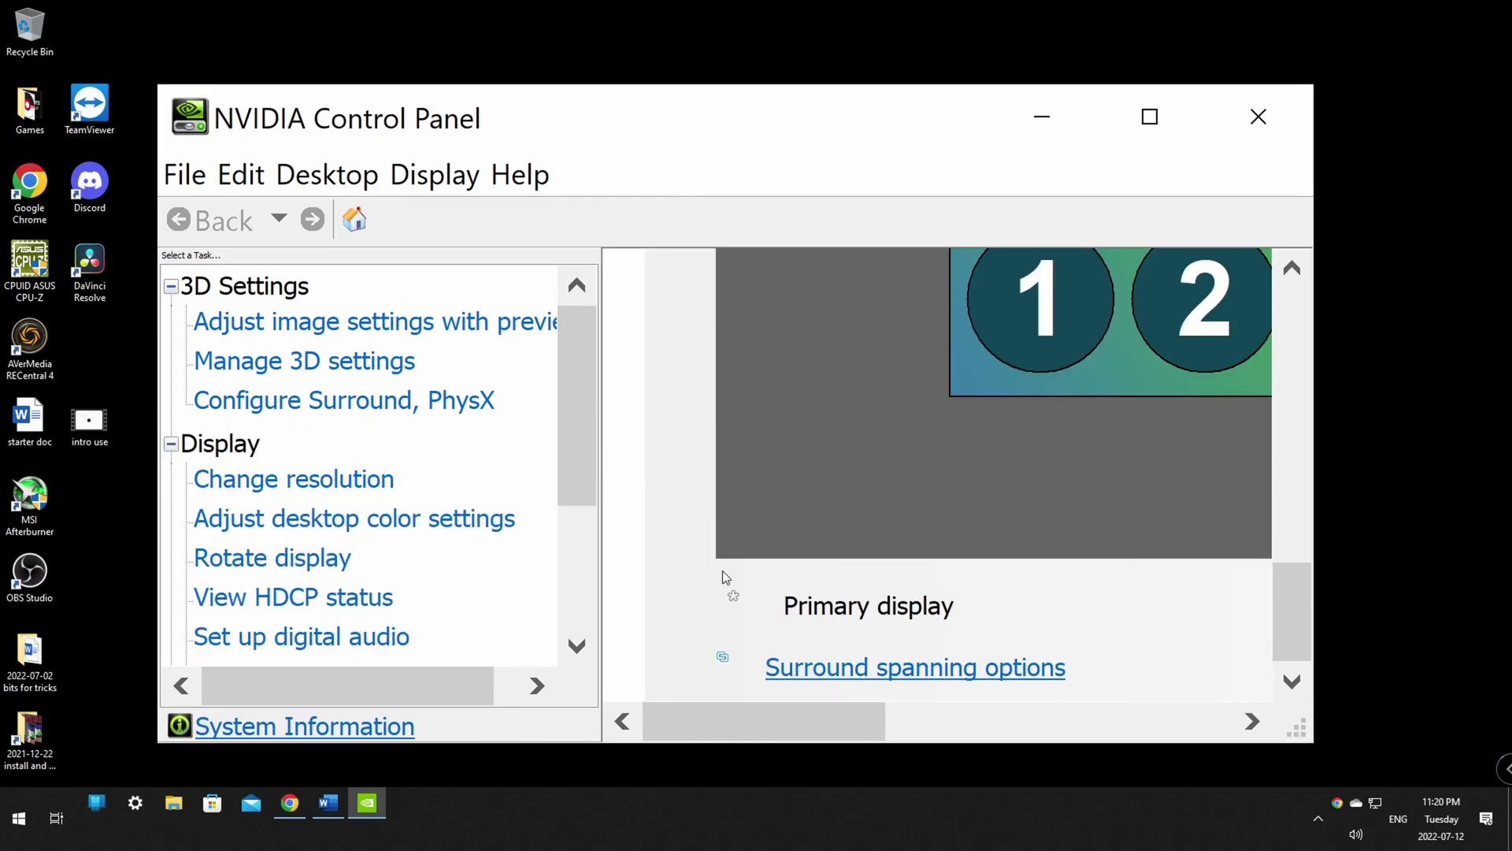
left_click_drag(955, 111, 844, 29)
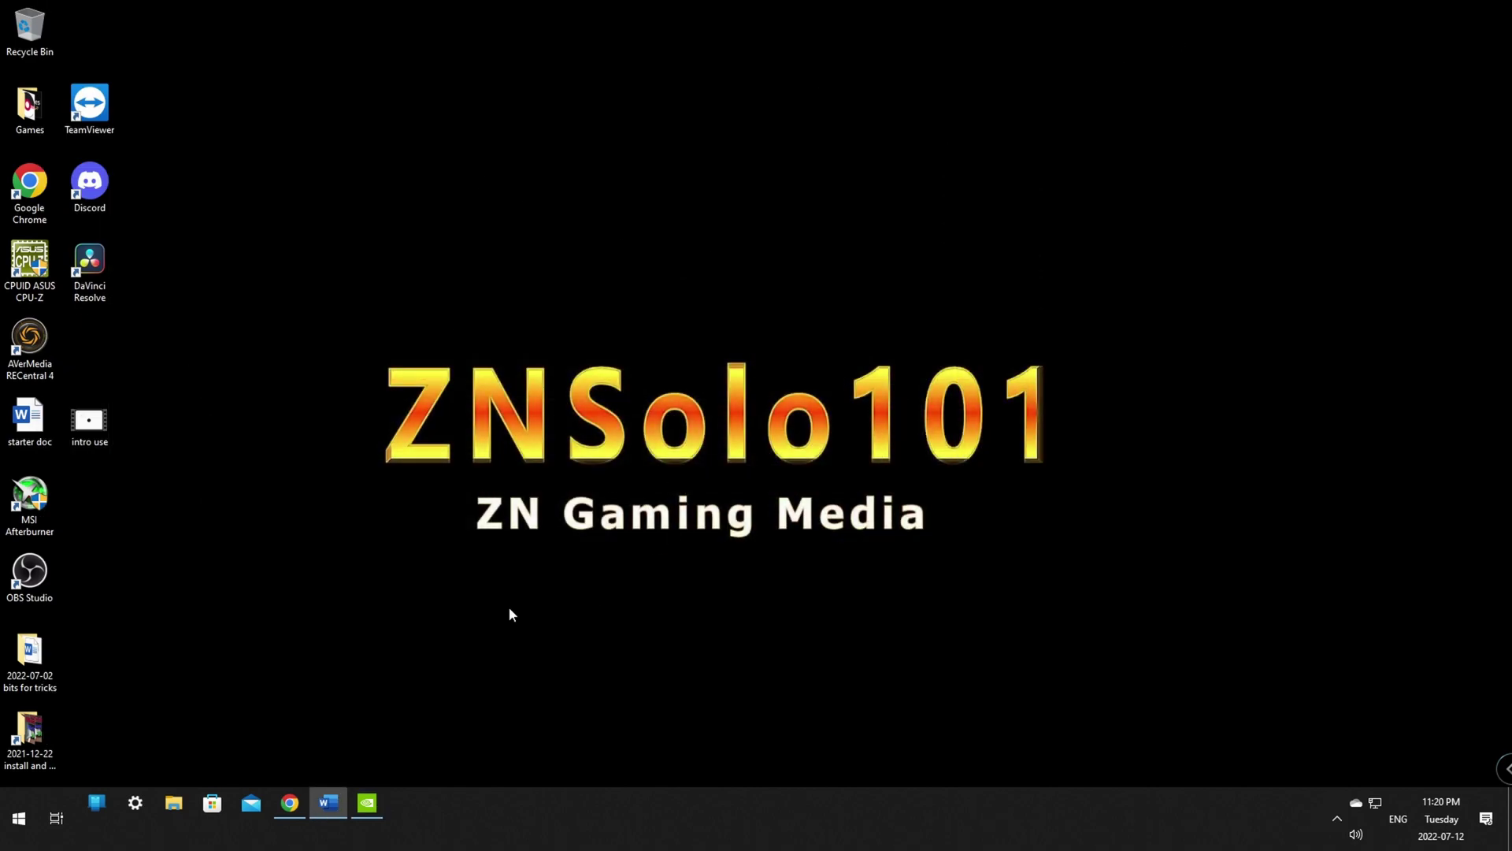
Open the Windows display settings and examine the resolution and scaling options for the duplicated displays 1 and 2.
right_click(450, 303)
left_click(349, 496)
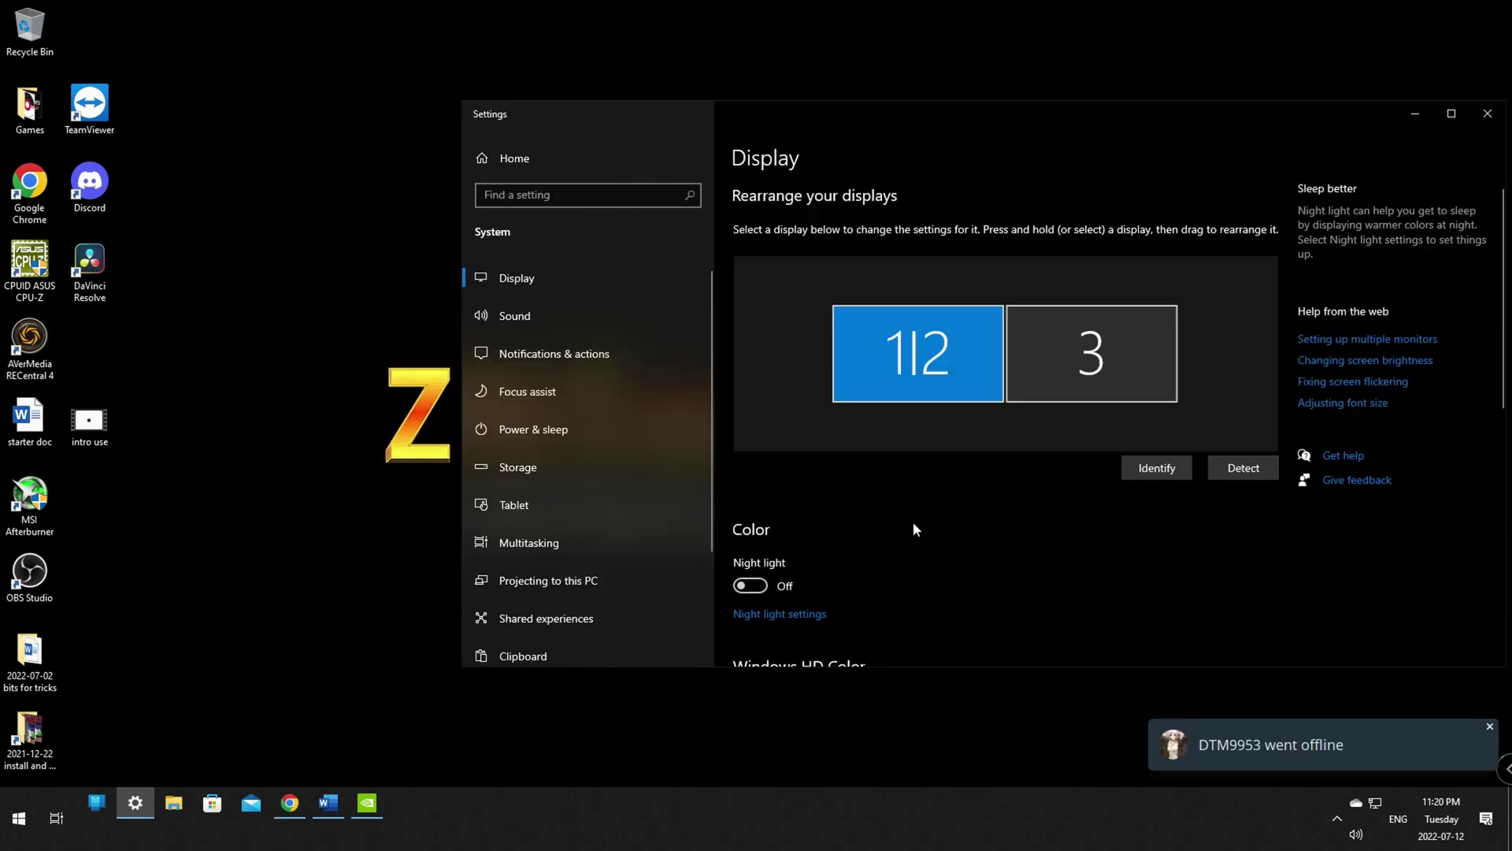
scroll(926, 563, "up", 2)
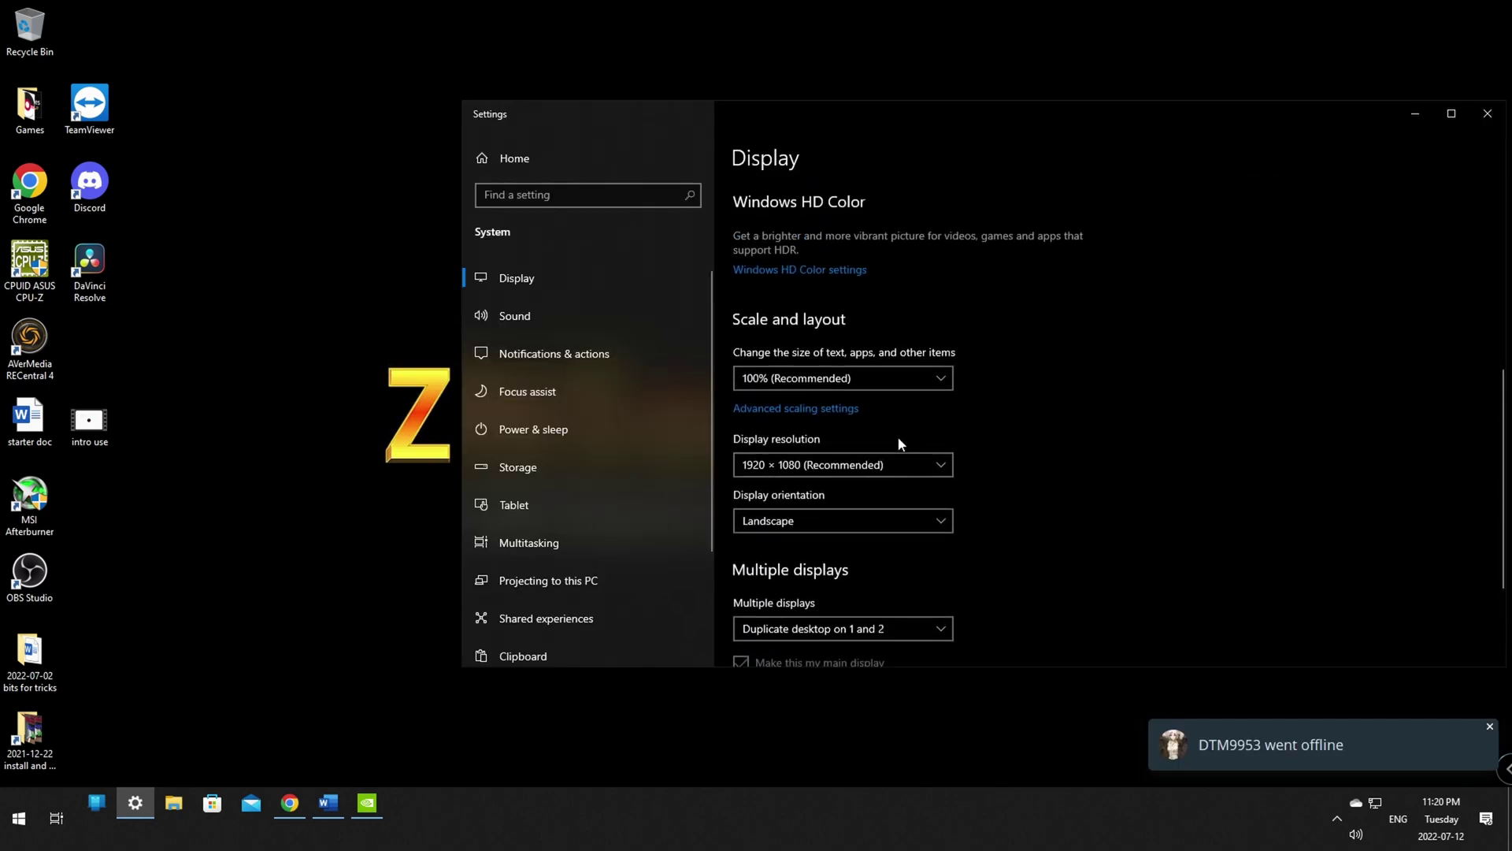
left_click(844, 465)
left_click(797, 315)
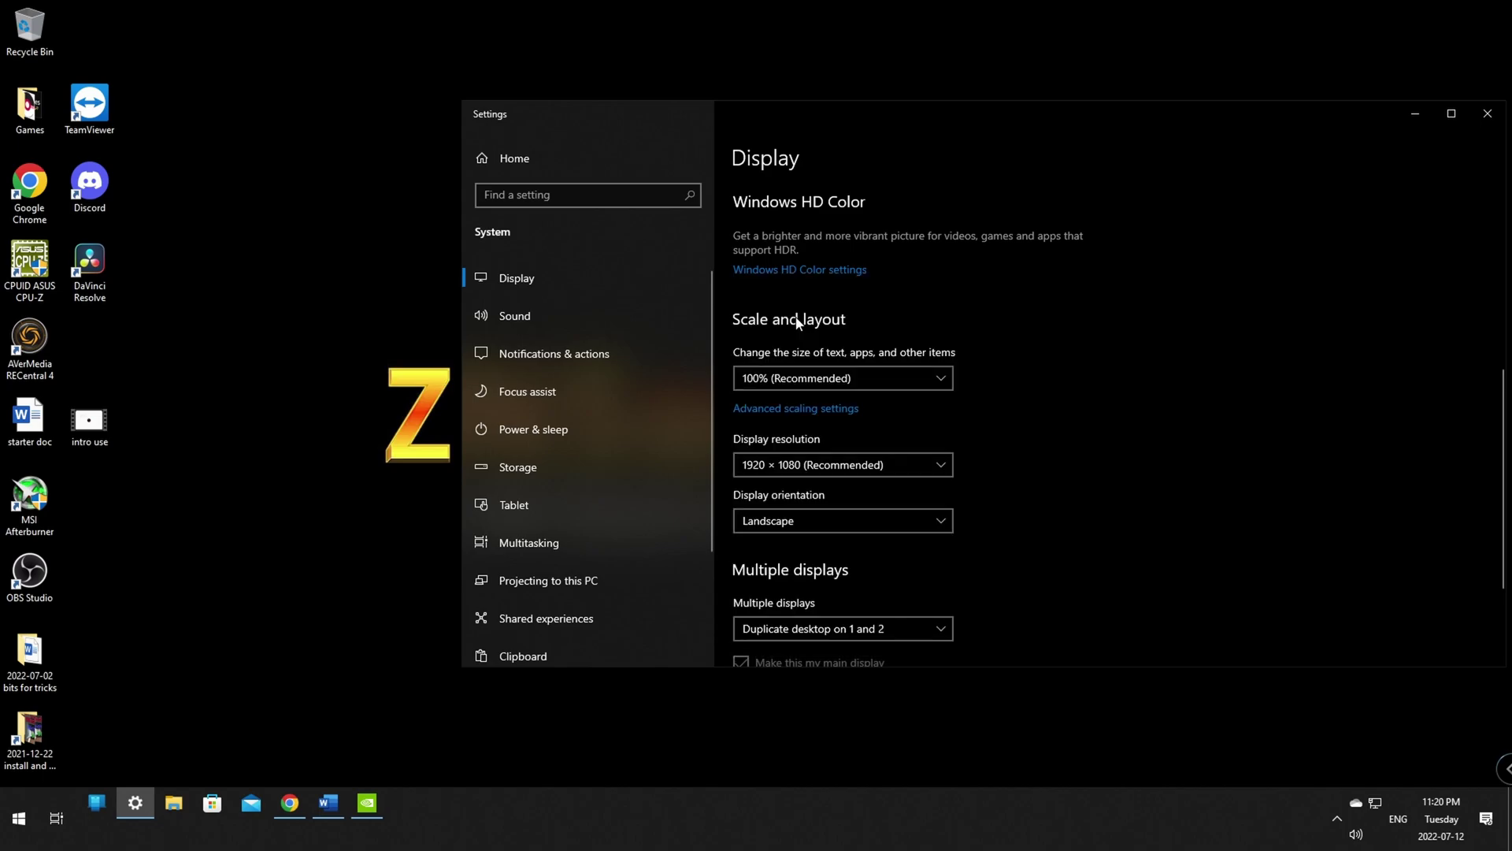
left_click(843, 378)
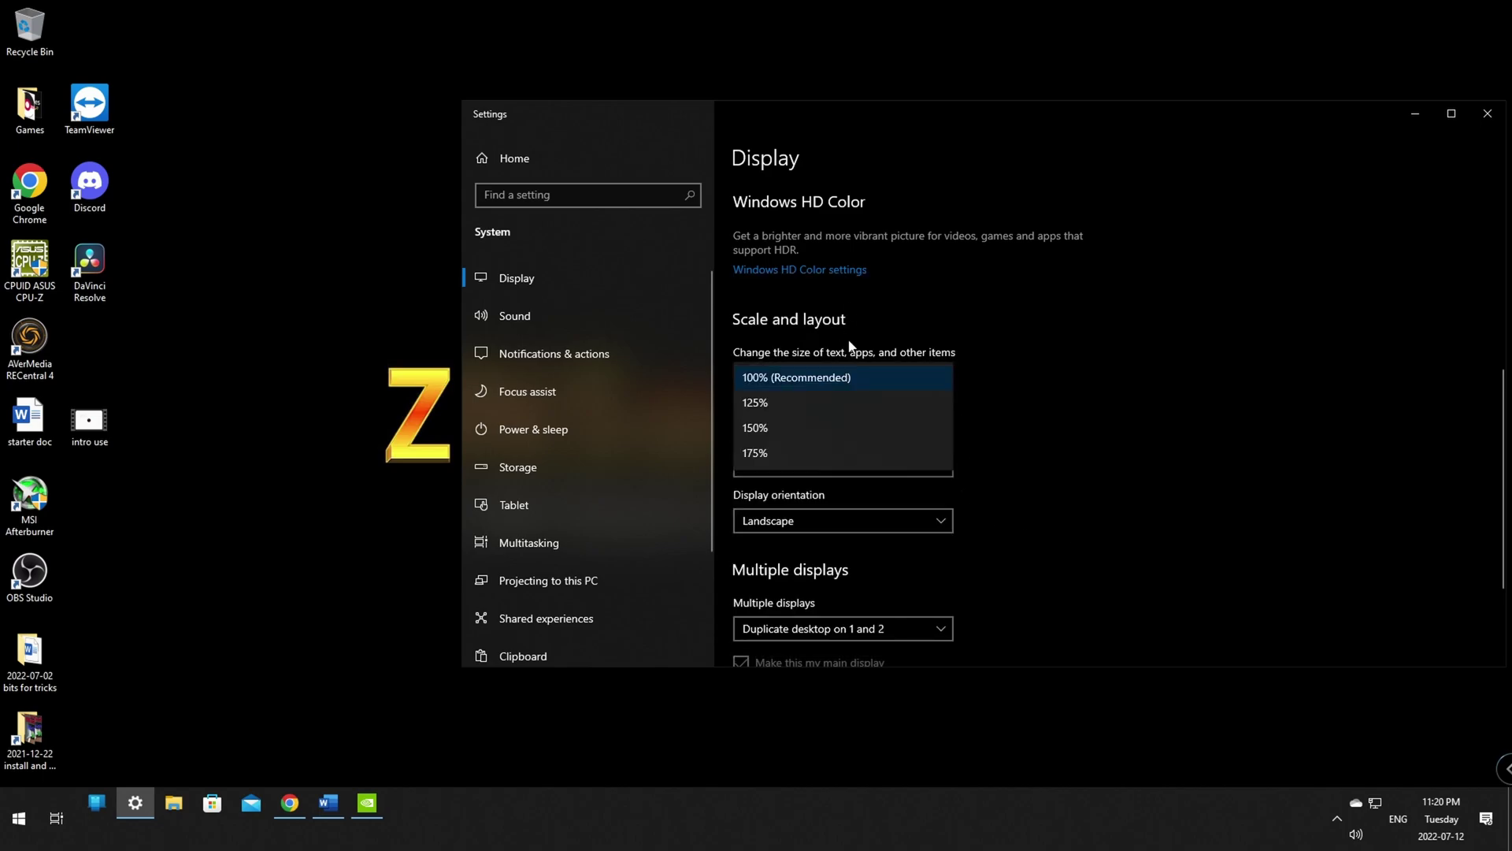
left_click(1076, 343)
Set the resolution of duplicated displays 1 and 2 to 3840 × 2160, keep the change, and resize the NVIDIA Control Panel window.
left_click(904, 460)
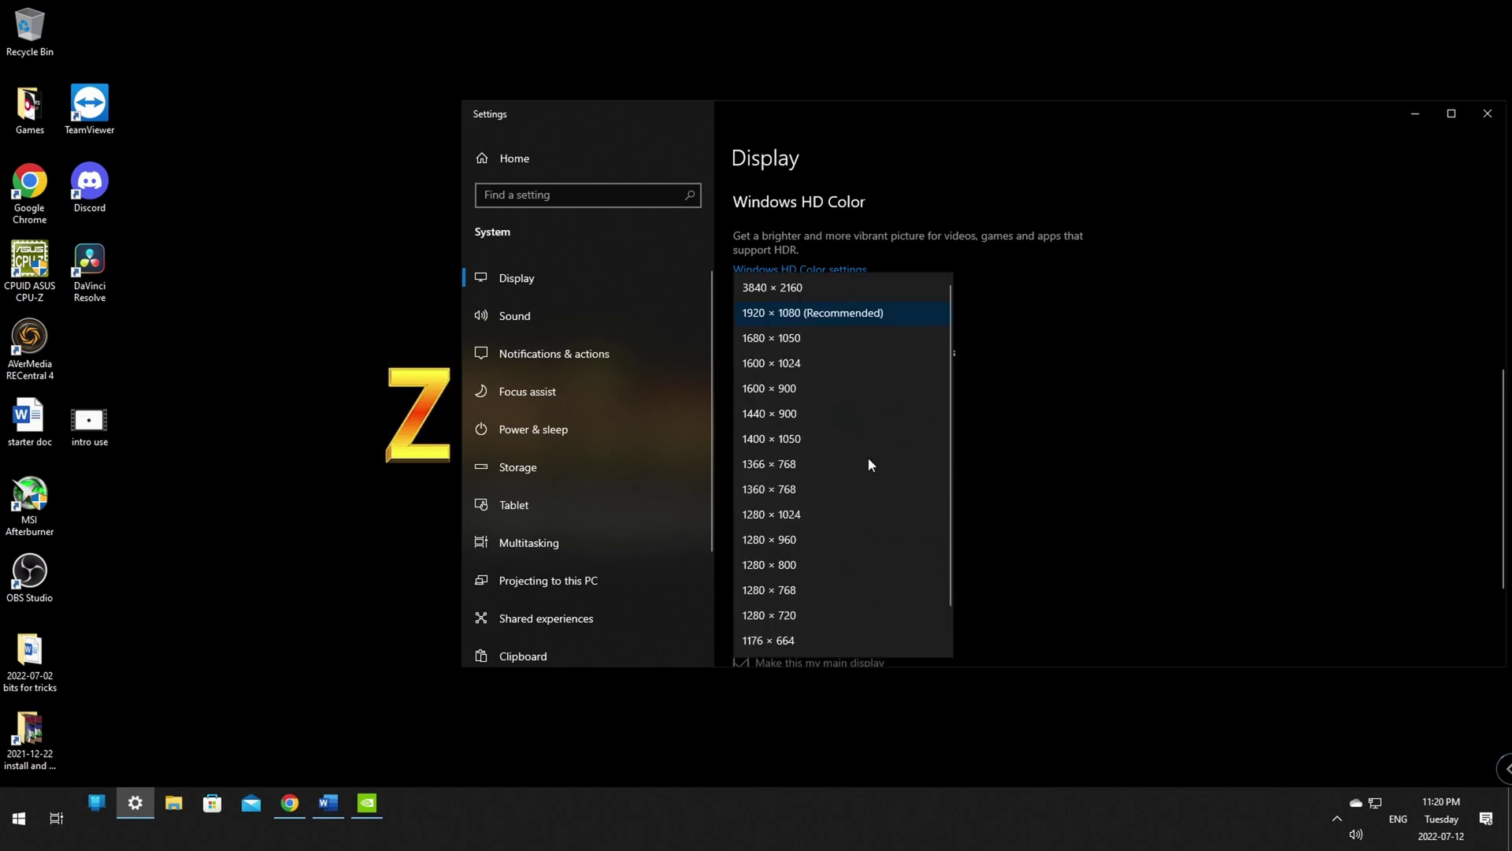
left_click(793, 288)
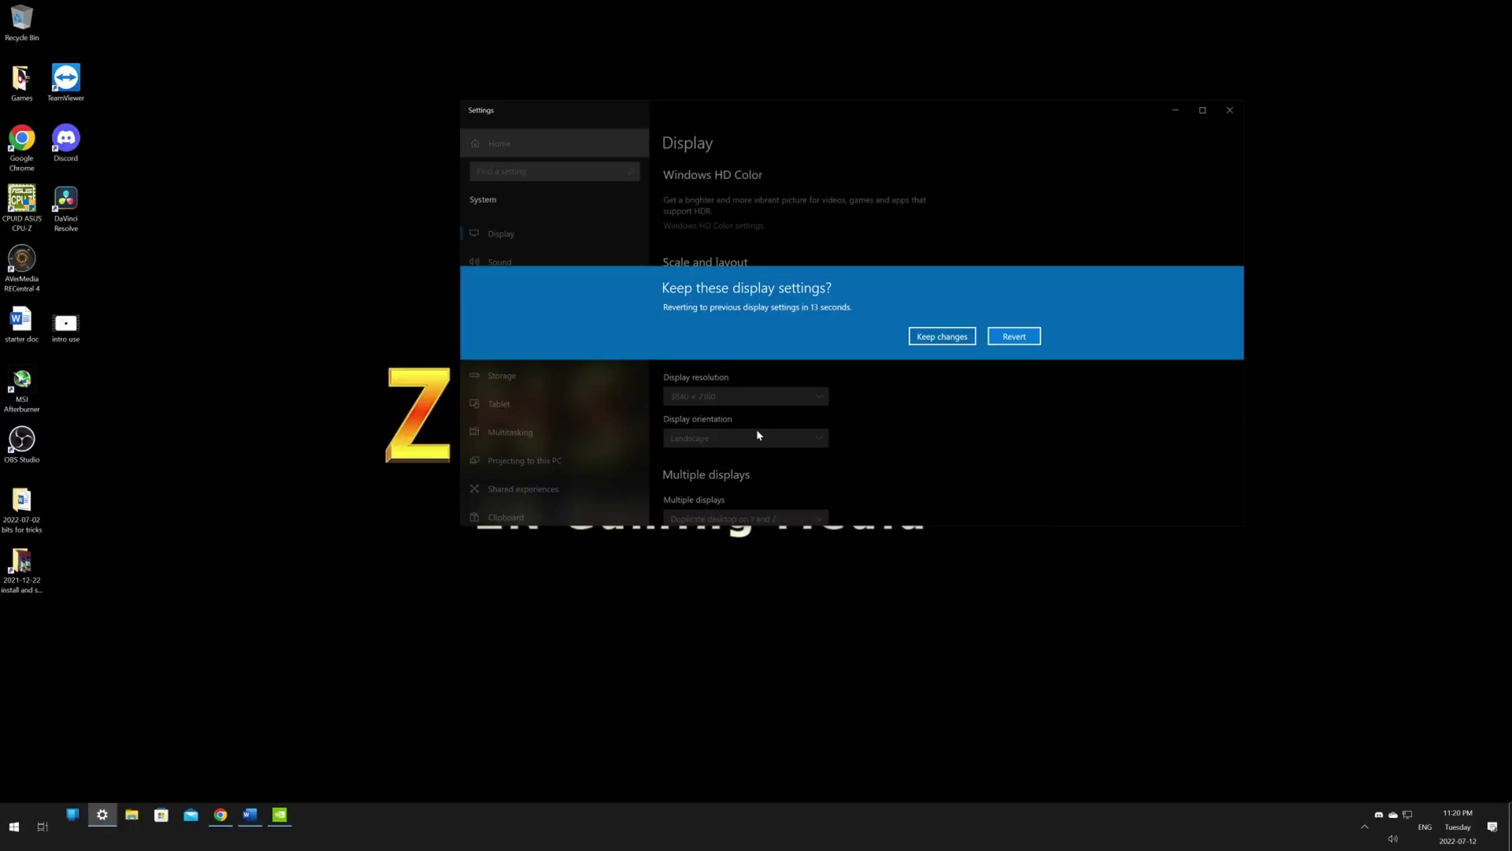
left_click(942, 337)
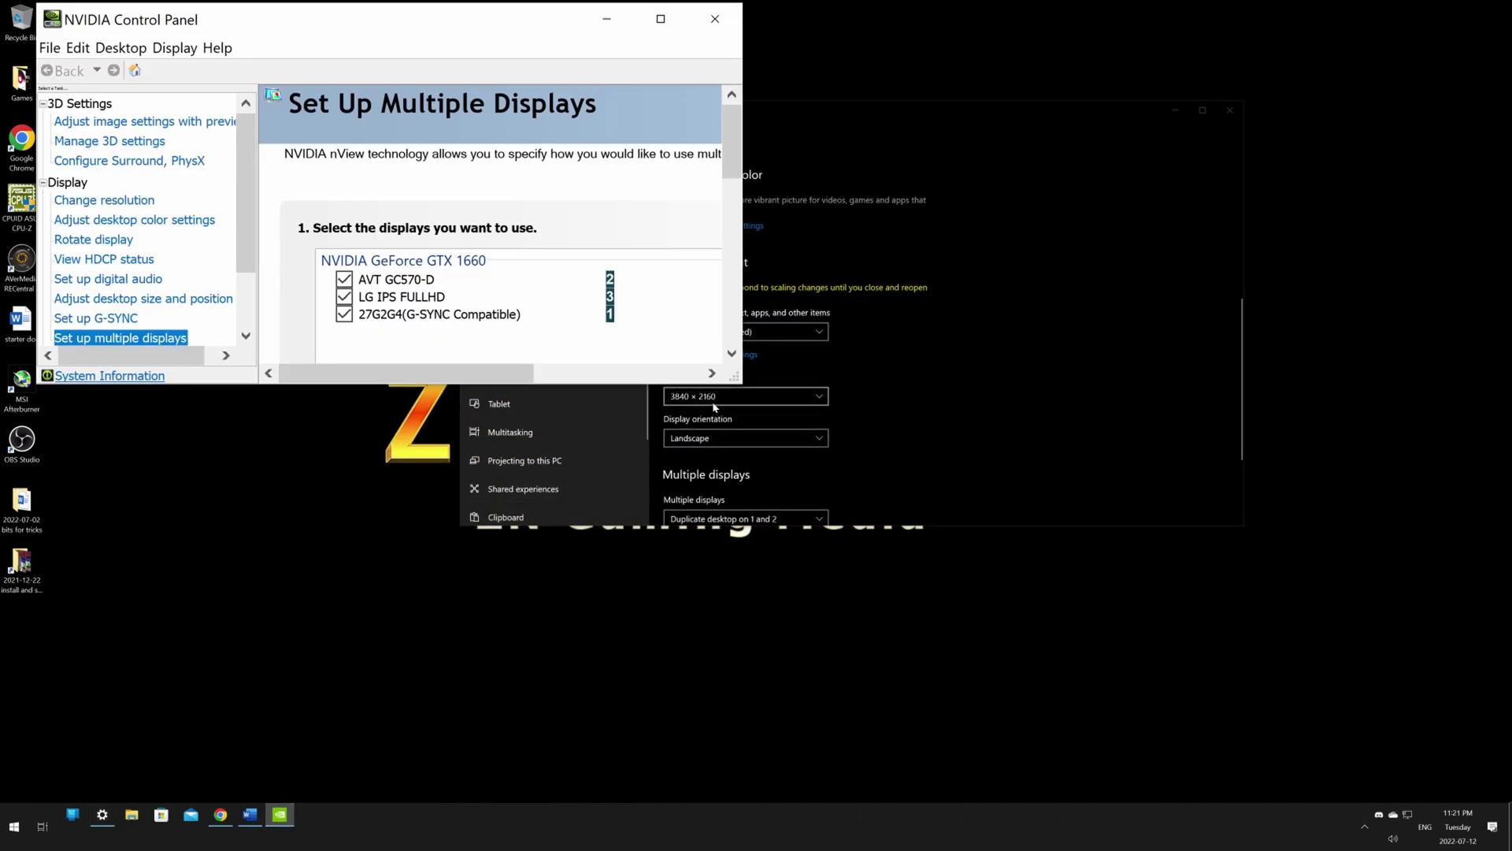
left_click_drag(737, 381, 675, 490)
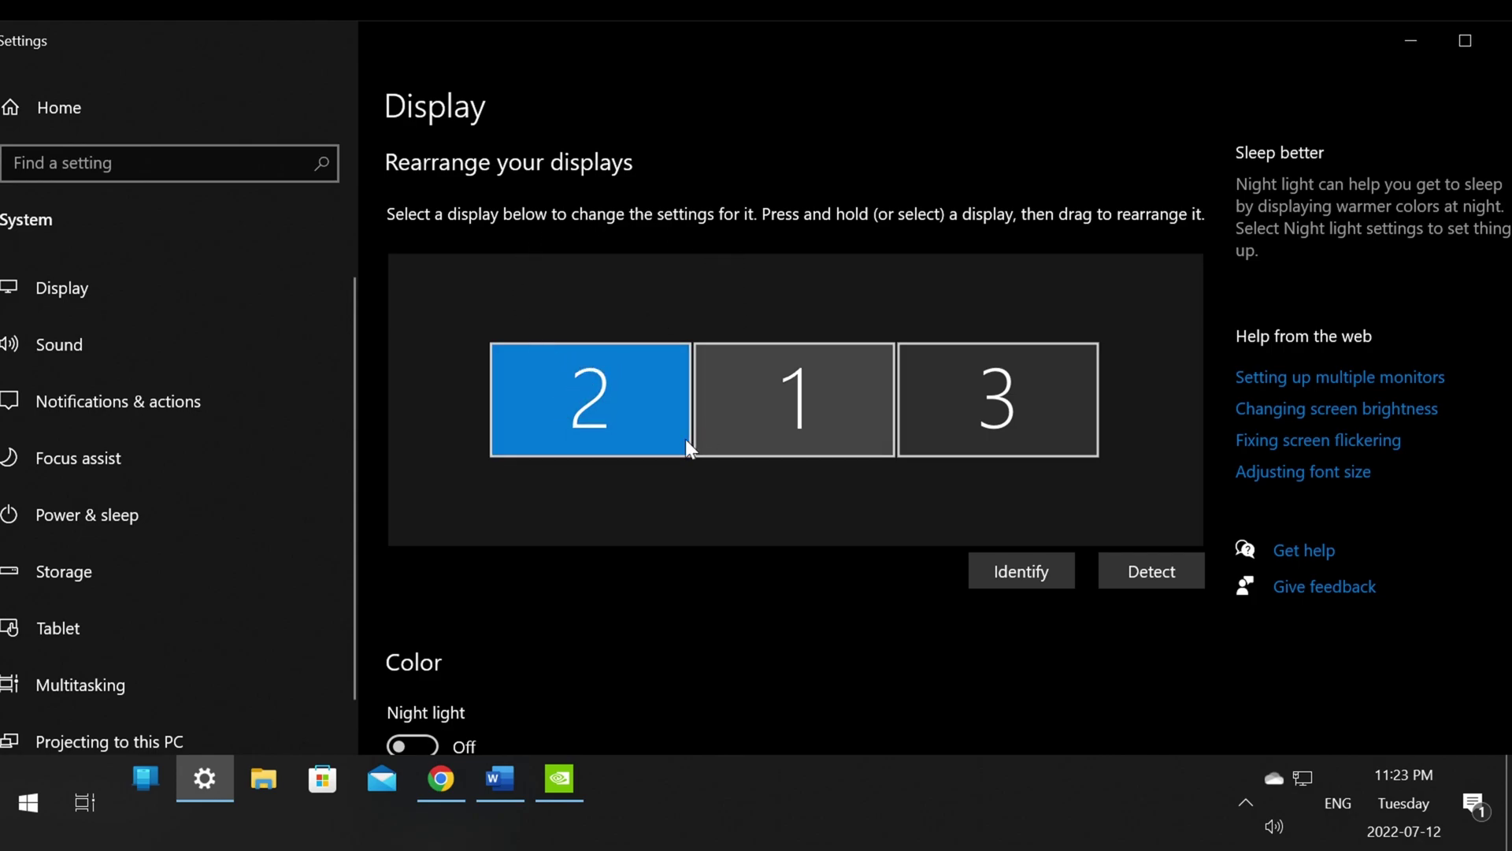
Examine display 2's scale, resolution and multiple-display settings in the extended arrangement.
scroll(599, 445, "down", 8)
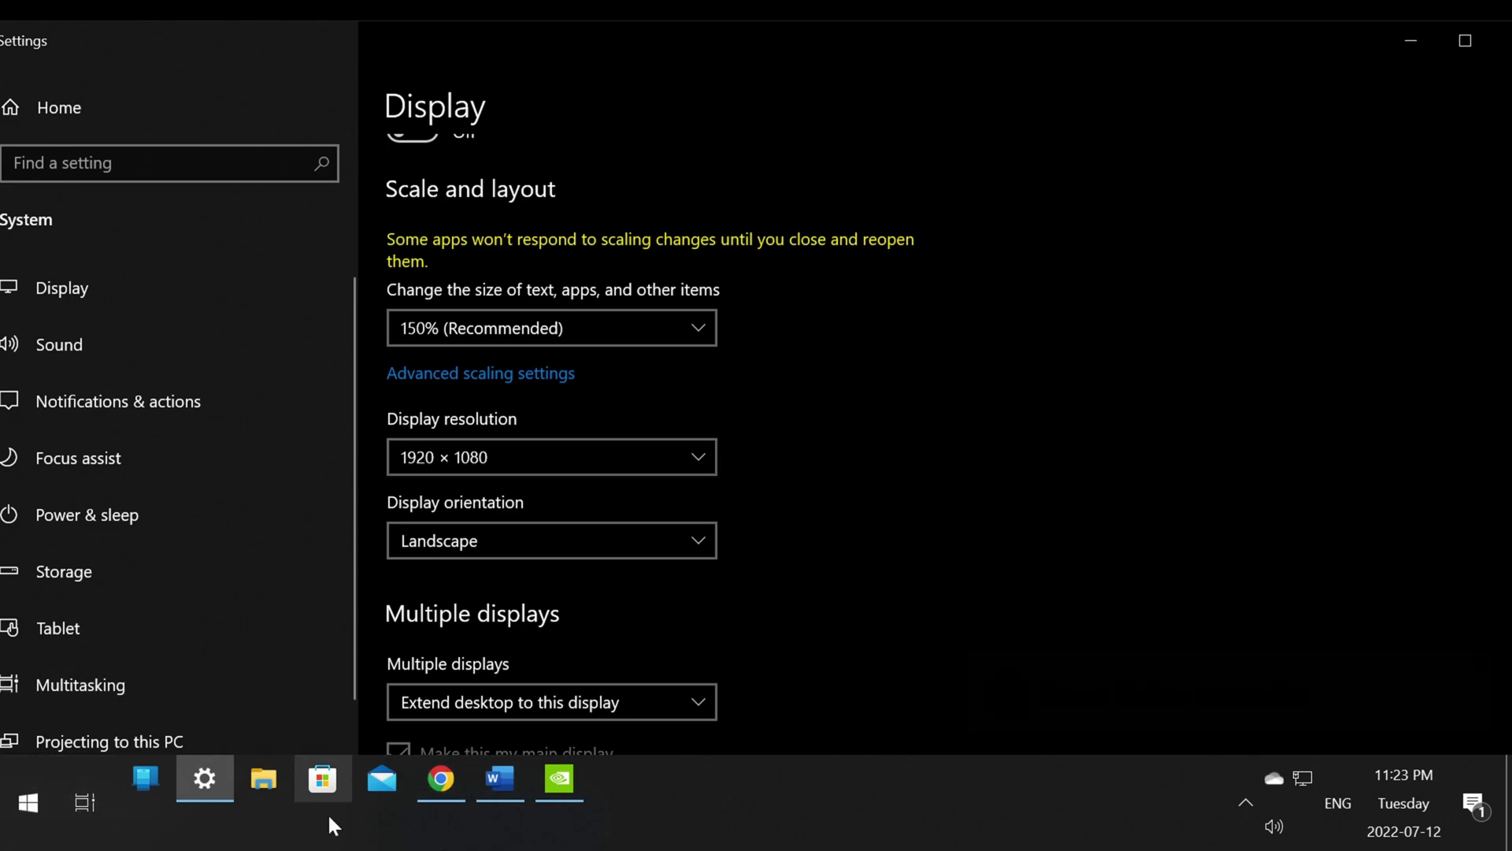
scroll(794, 565, "up", 10)
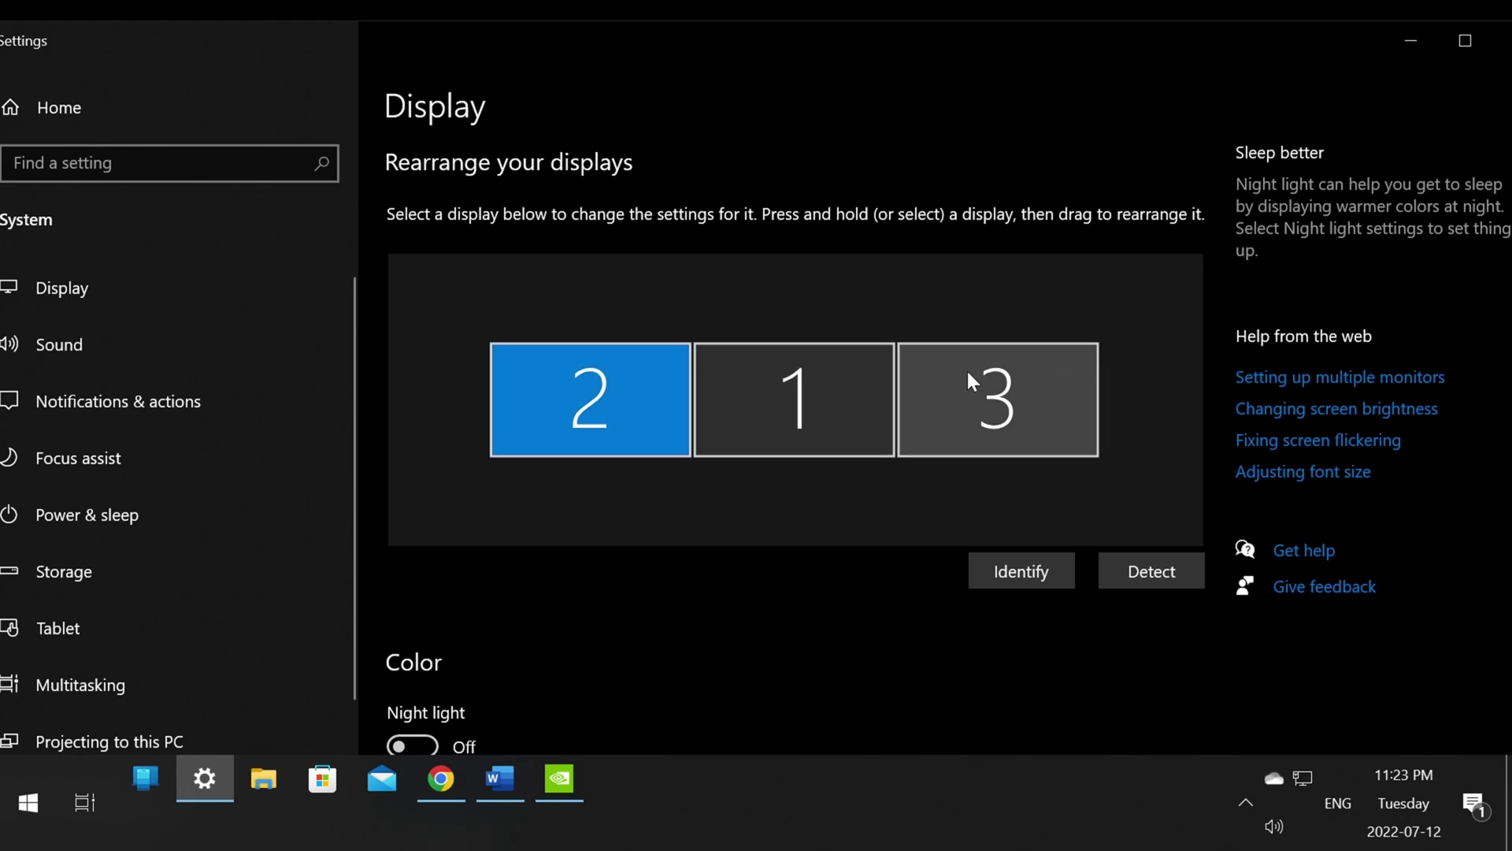
scroll(693, 435, "down", 8)
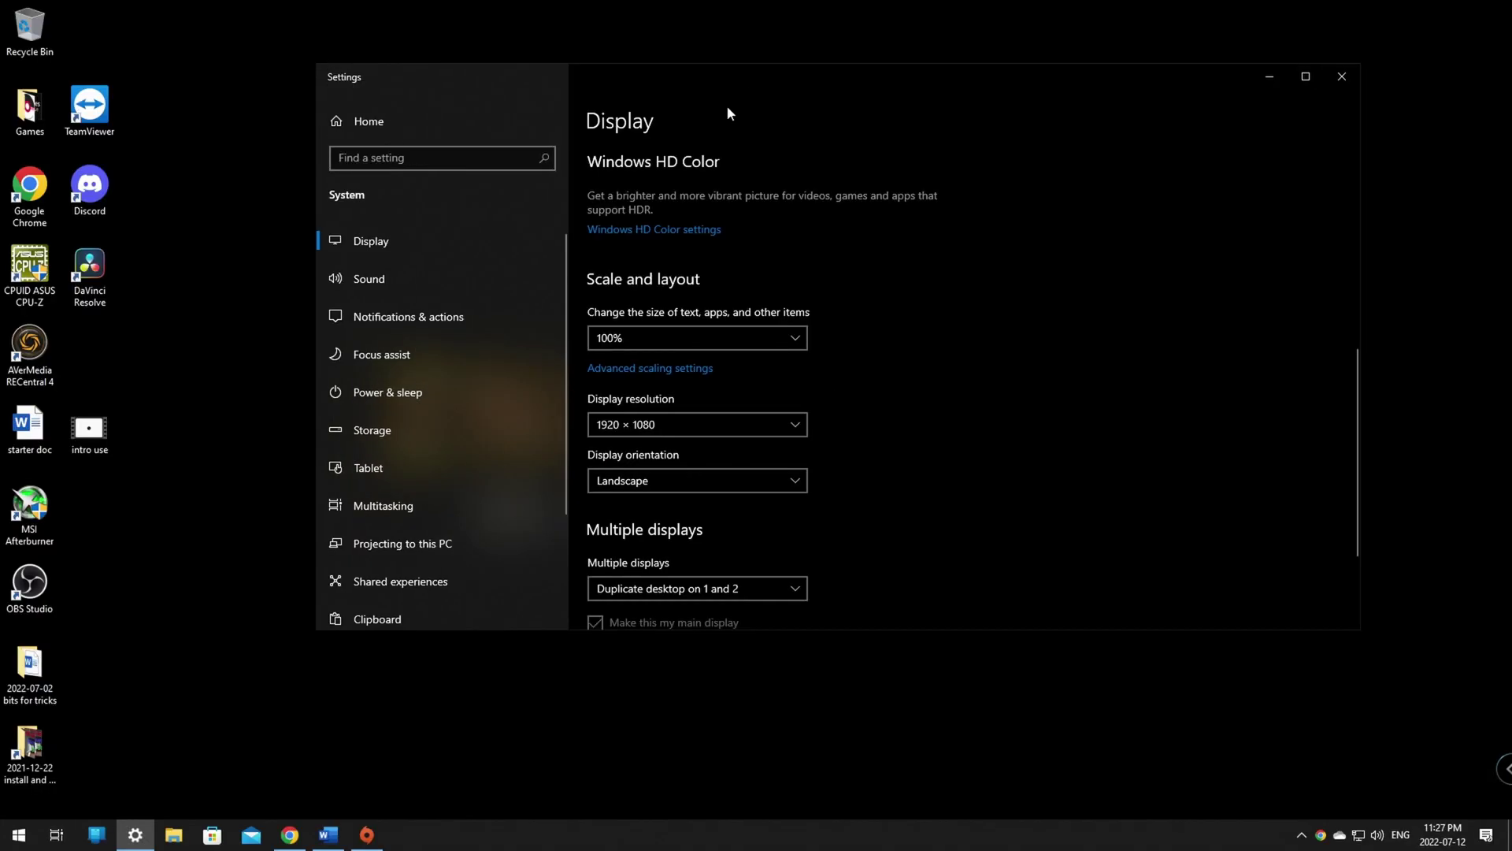
Select display 3 in the arrangement and examine its scale, resolution and multiple-display settings.
scroll(767, 325, "up", 4)
scroll(769, 330, "up", 4)
left_click(917, 350)
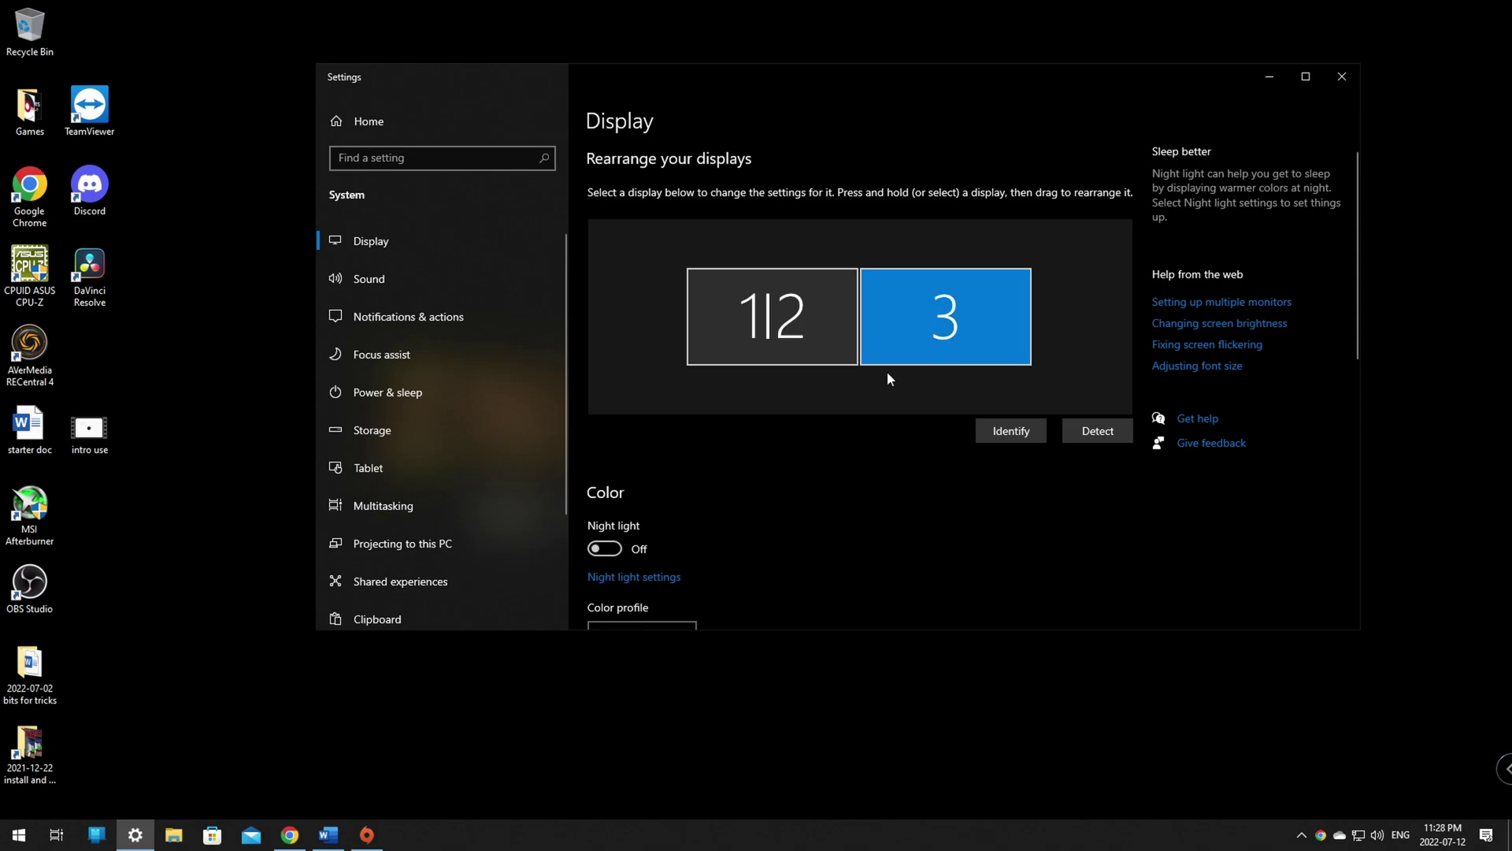
scroll(866, 378, "down", 6)
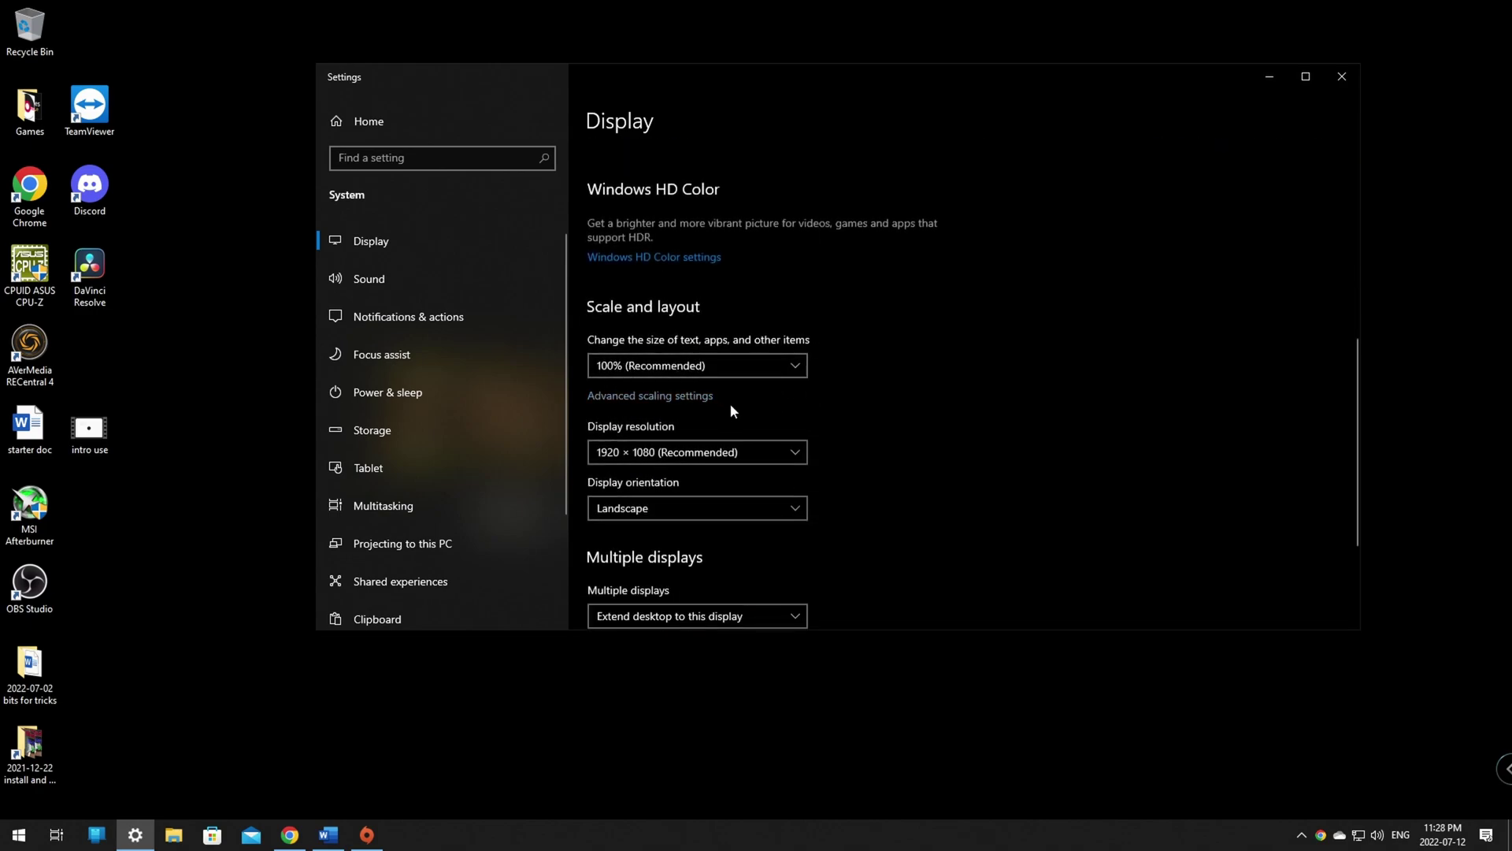
Review display 3's place in the arrangement and its scale, resolution and multiple-display settings, and lock all taskbars.
scroll(756, 418, "up", 6)
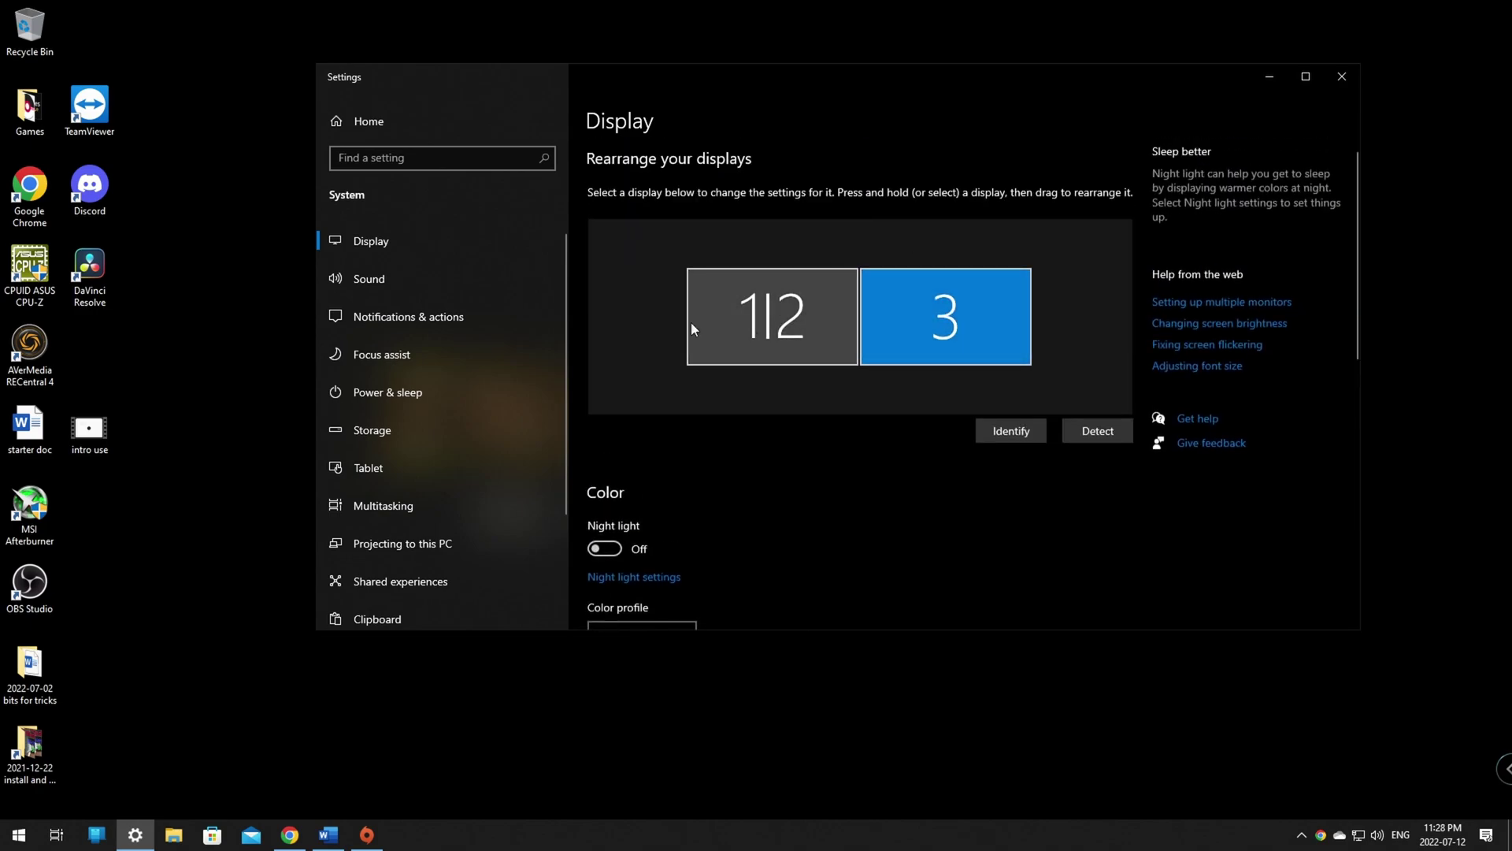
scroll(725, 390, "down", 5)
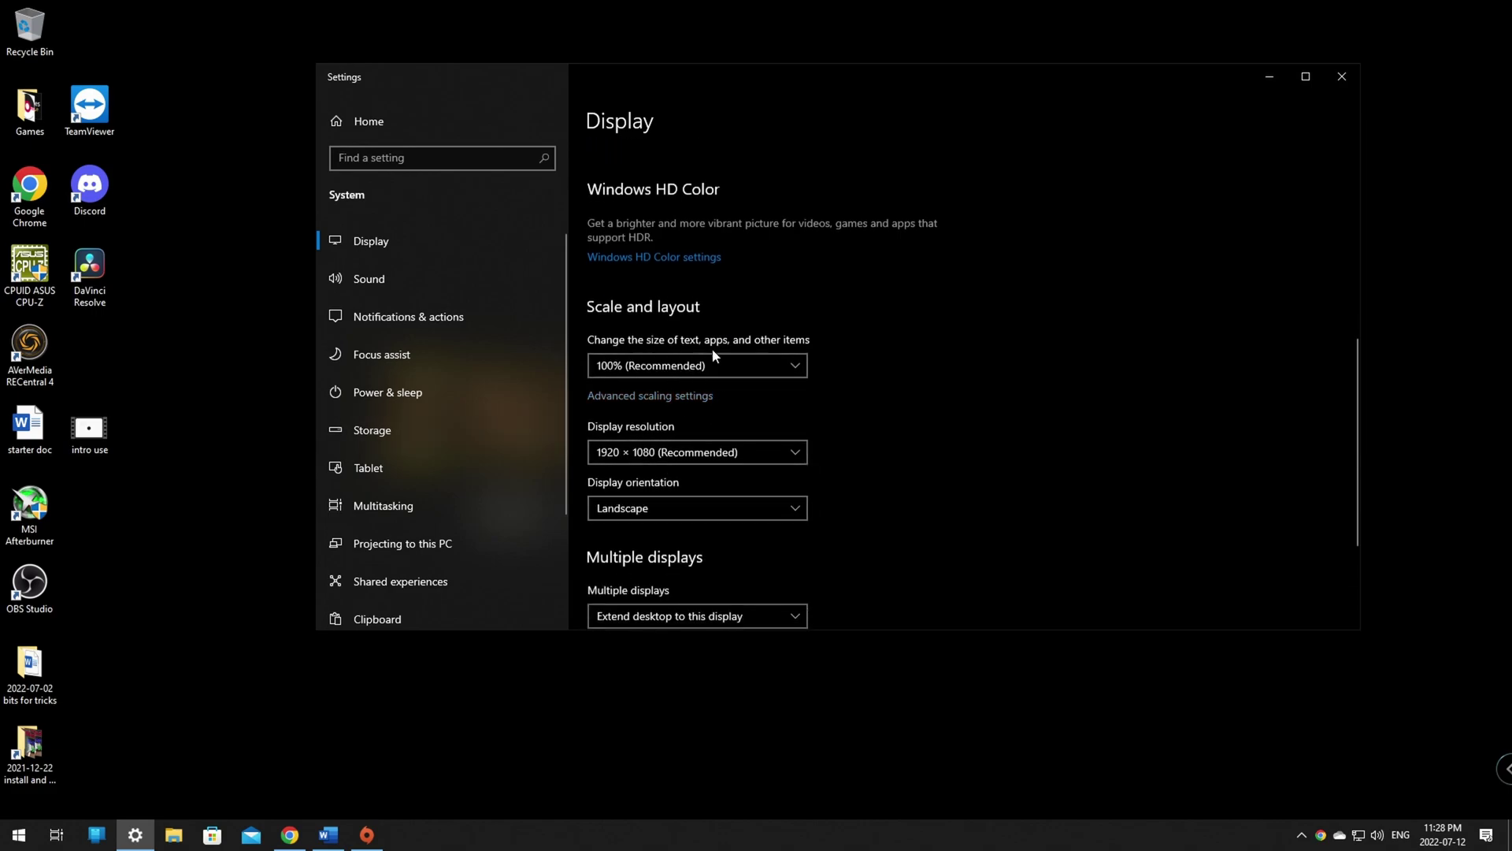
scroll(717, 433, "down", 2)
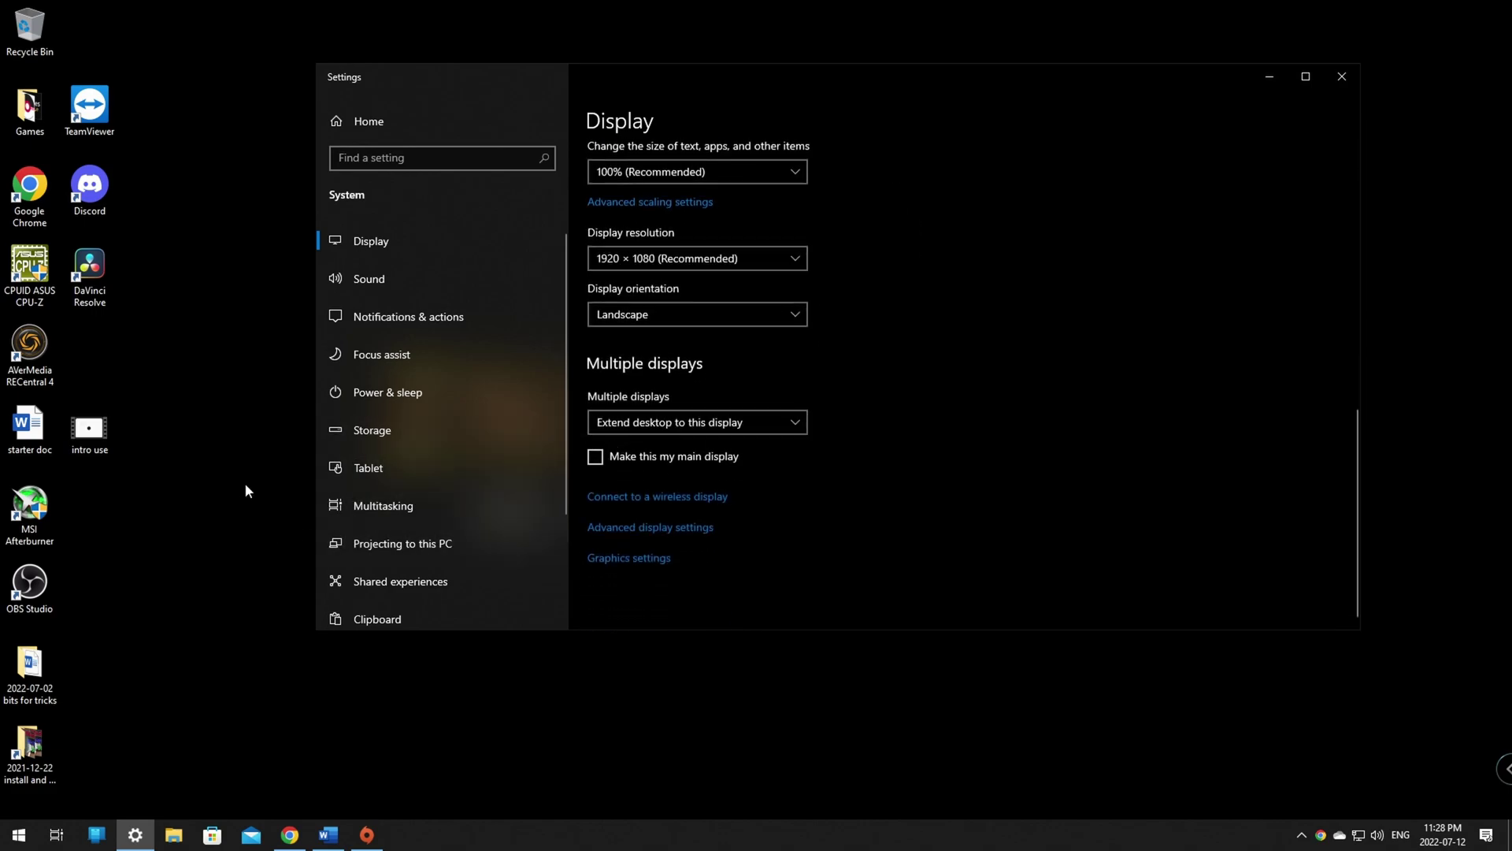
right_click(556, 839)
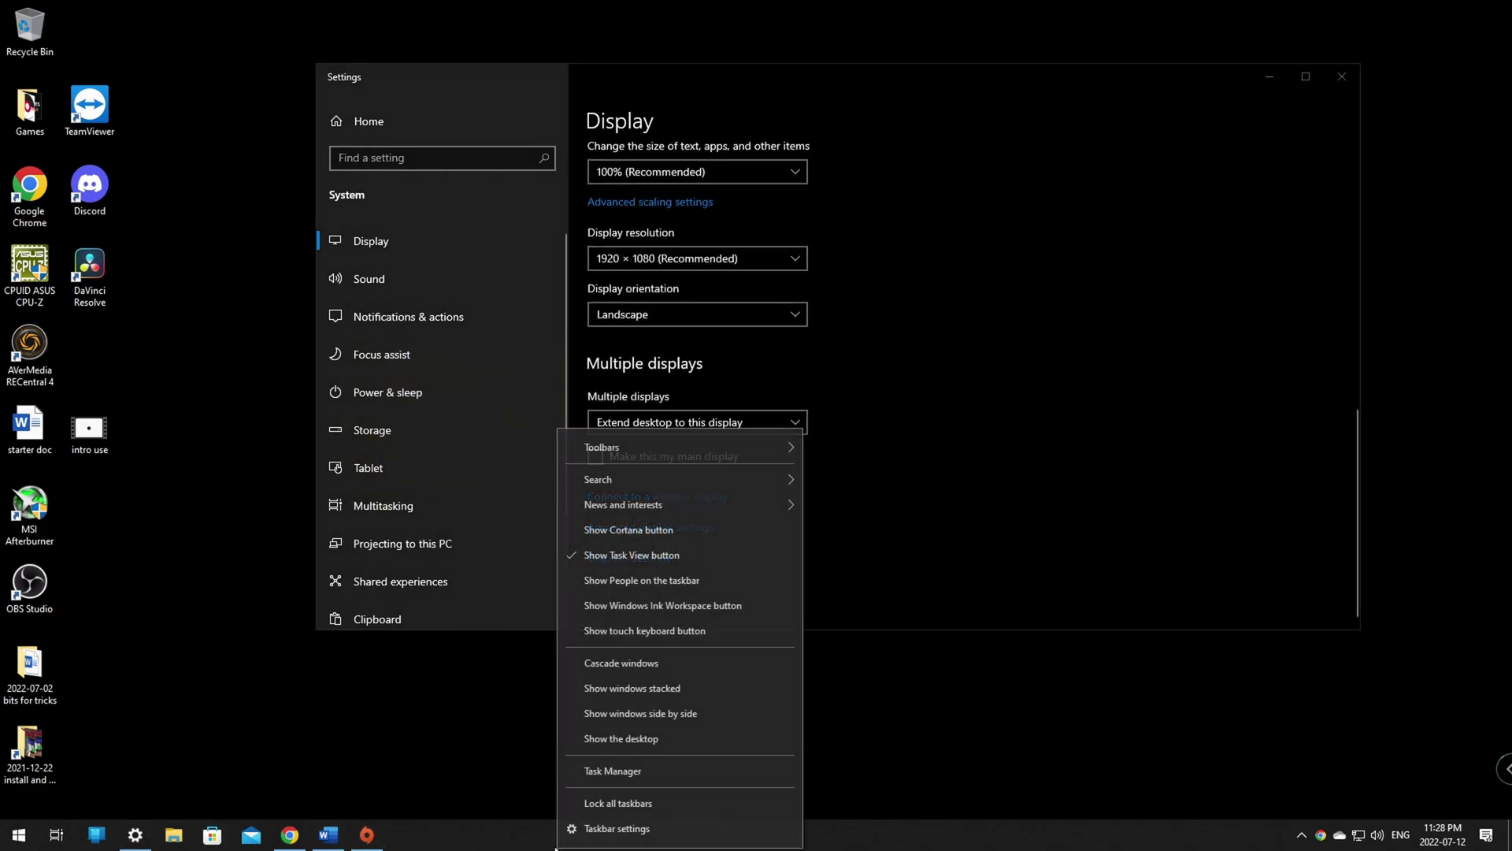
left_click(598, 801)
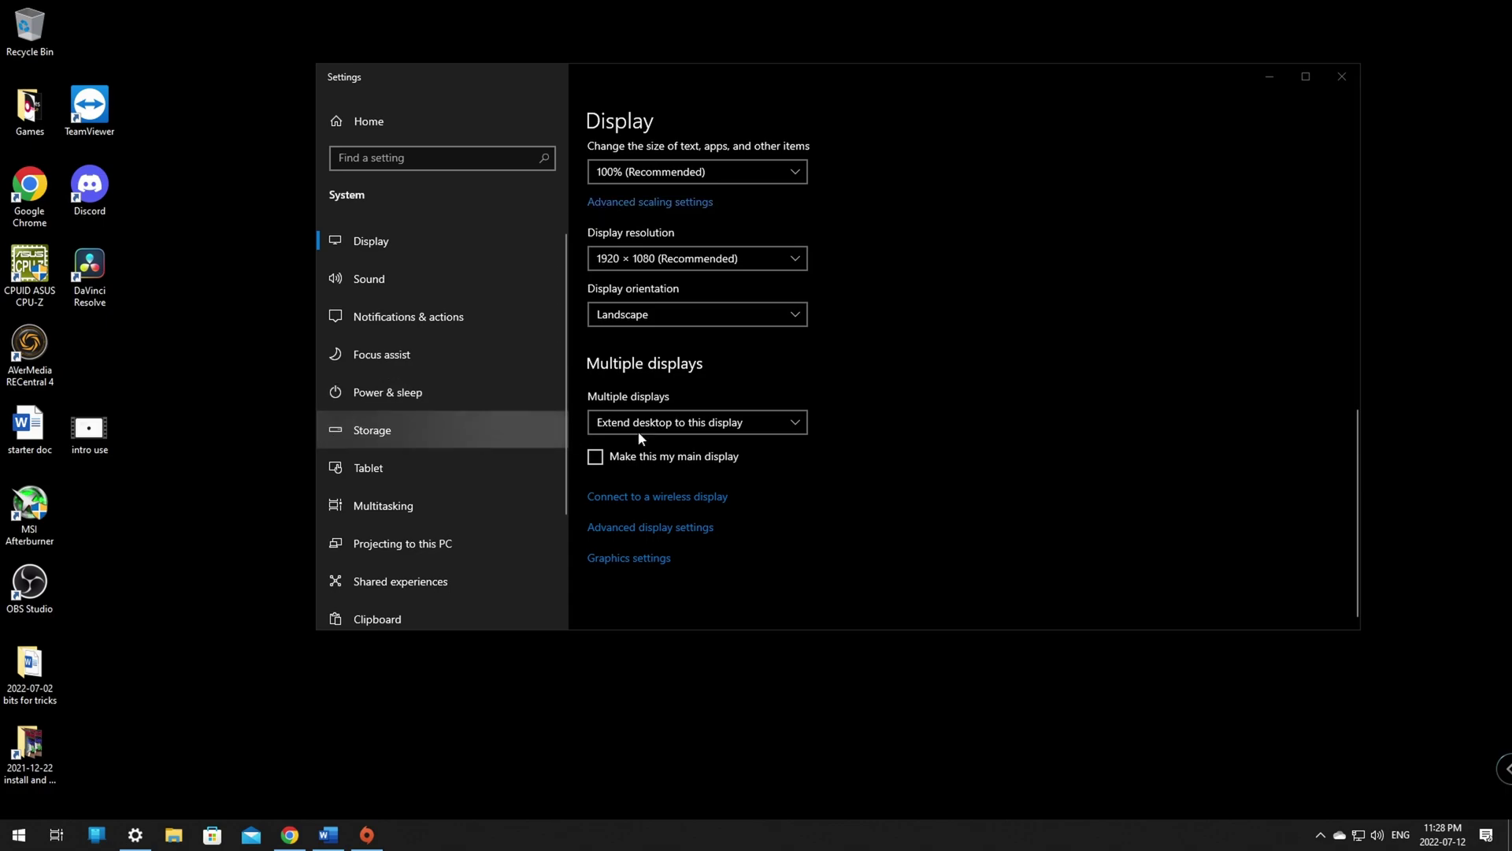
Select the duplicated displays 1 and 2 in the arrangement and examine their scale, resolution and orientation settings.
scroll(637, 432, "up", 5)
scroll(631, 429, "down", 2)
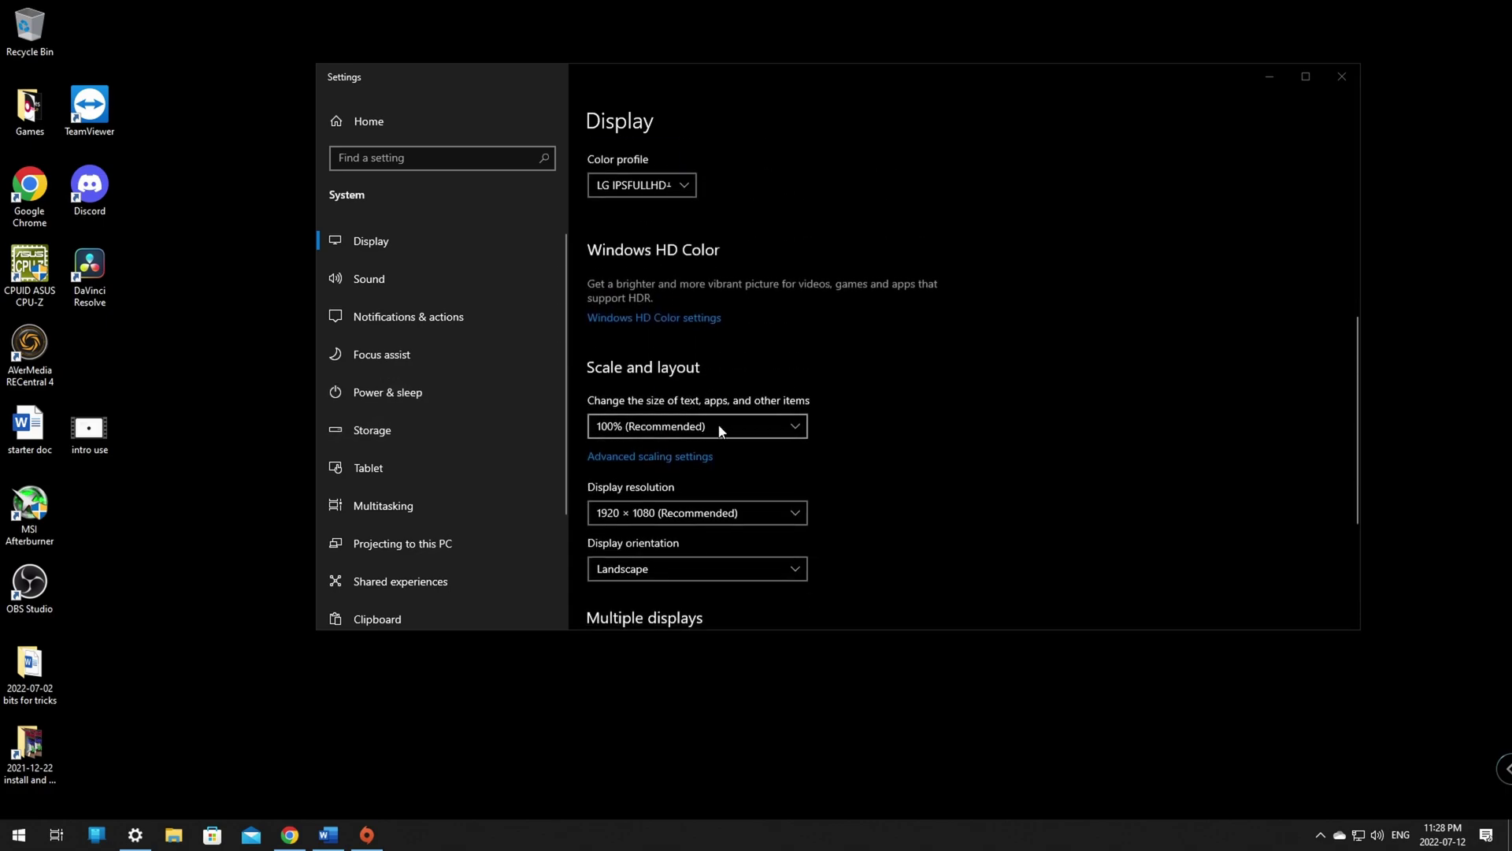
scroll(717, 425, "up", 3)
scroll(709, 544, "down", 3)
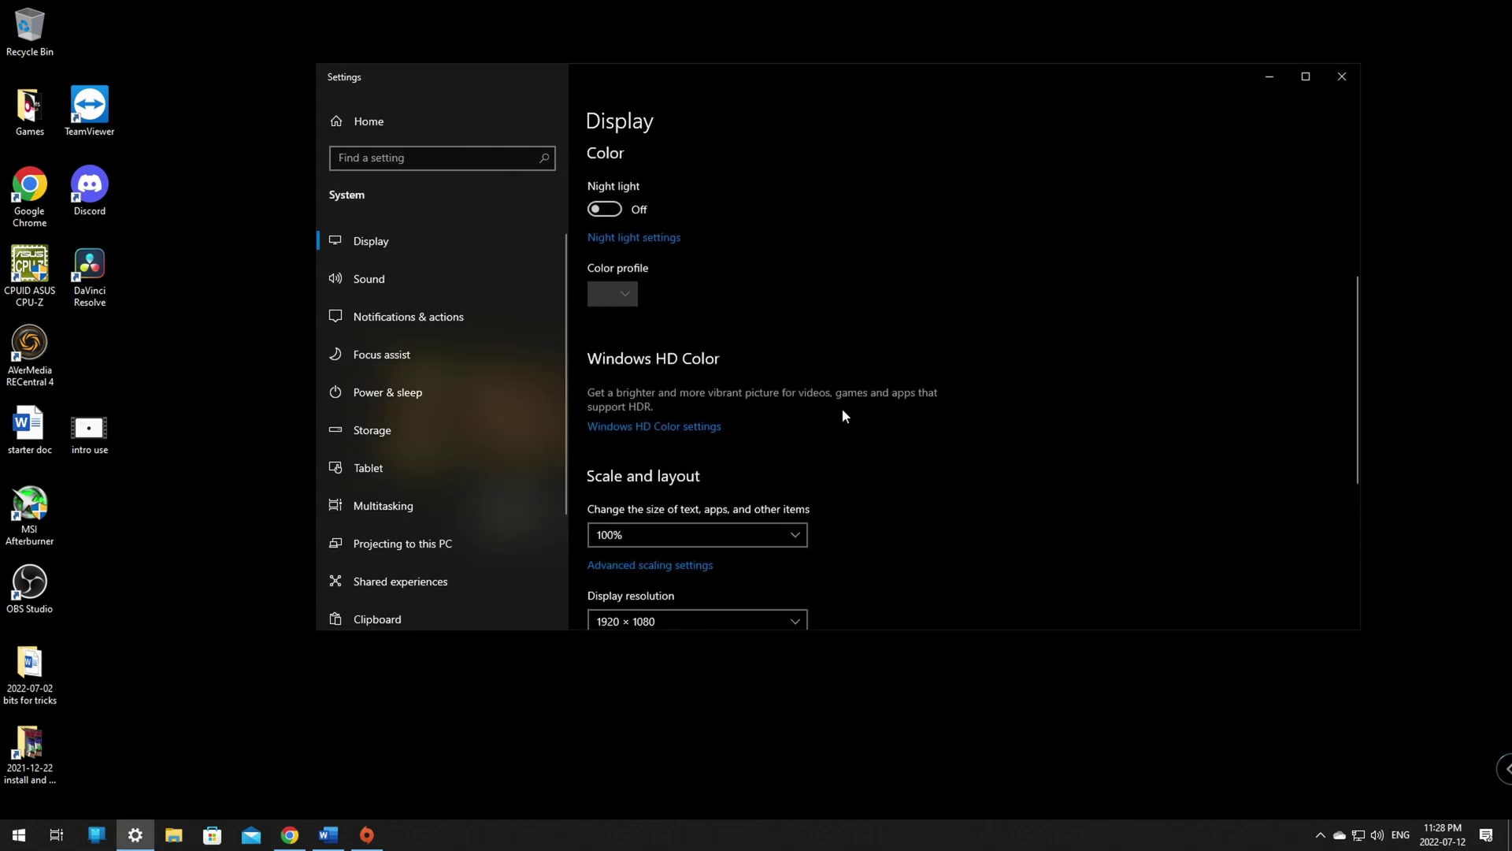
scroll(842, 416, "down", 5)
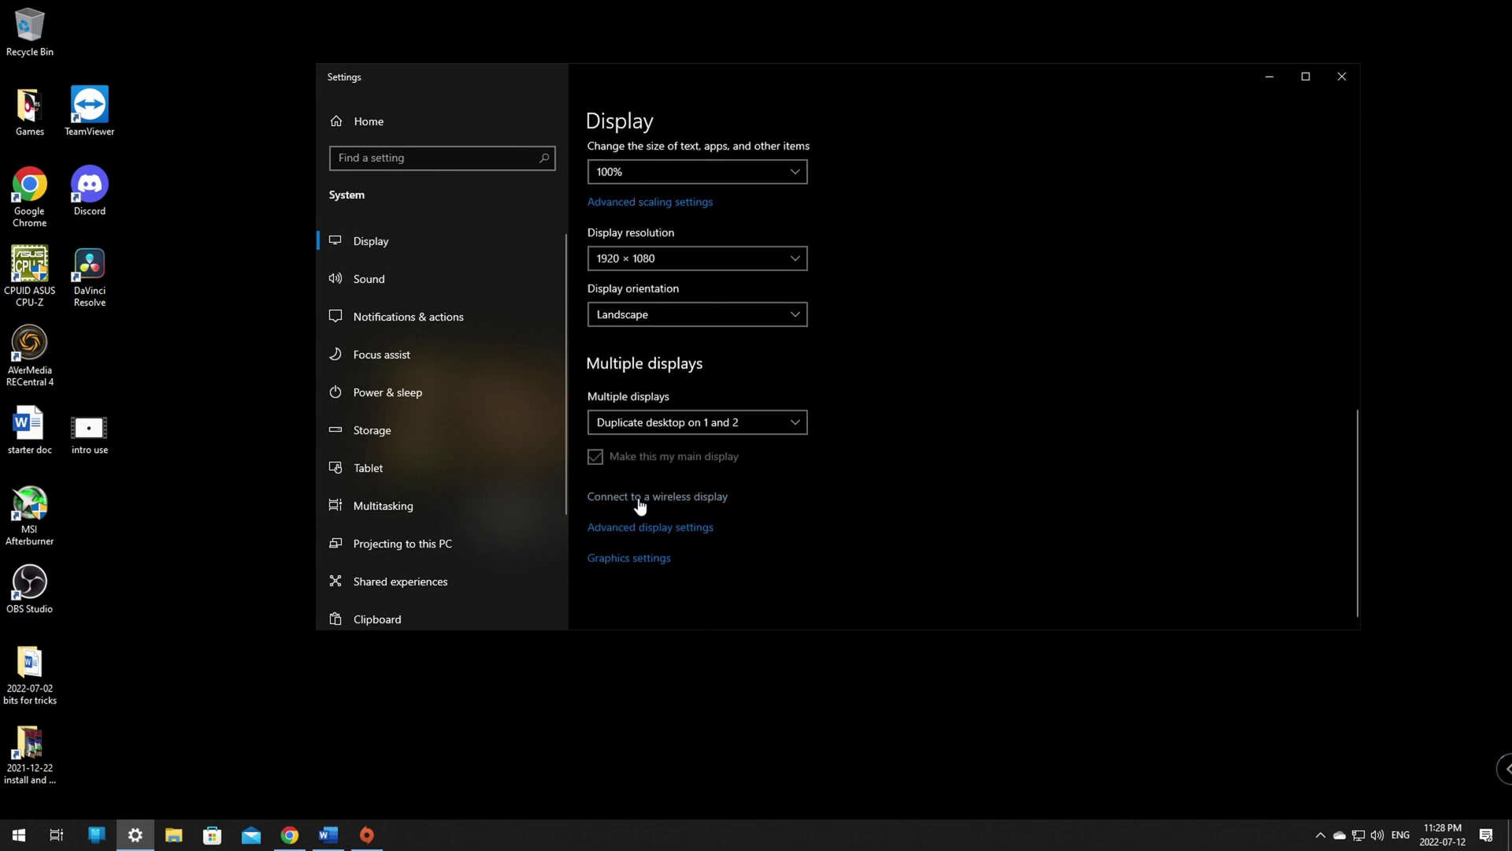
Examine the multiple-display options for displays 1 and 2 and keep Duplicate desktop on 1 and 2 selected.
scroll(677, 514, "up", 1)
left_click(799, 509)
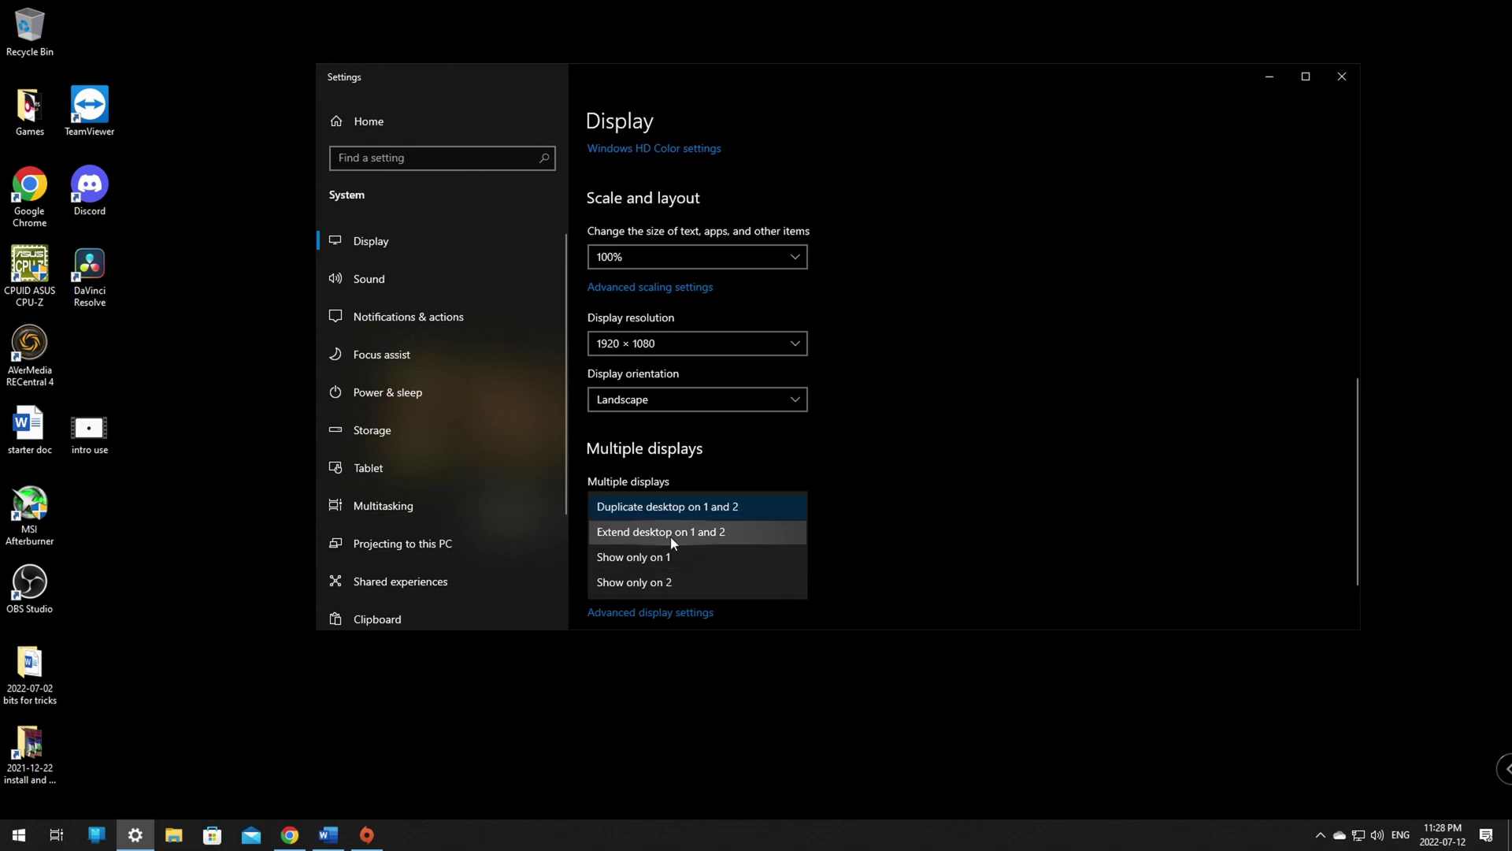
left_click(955, 499)
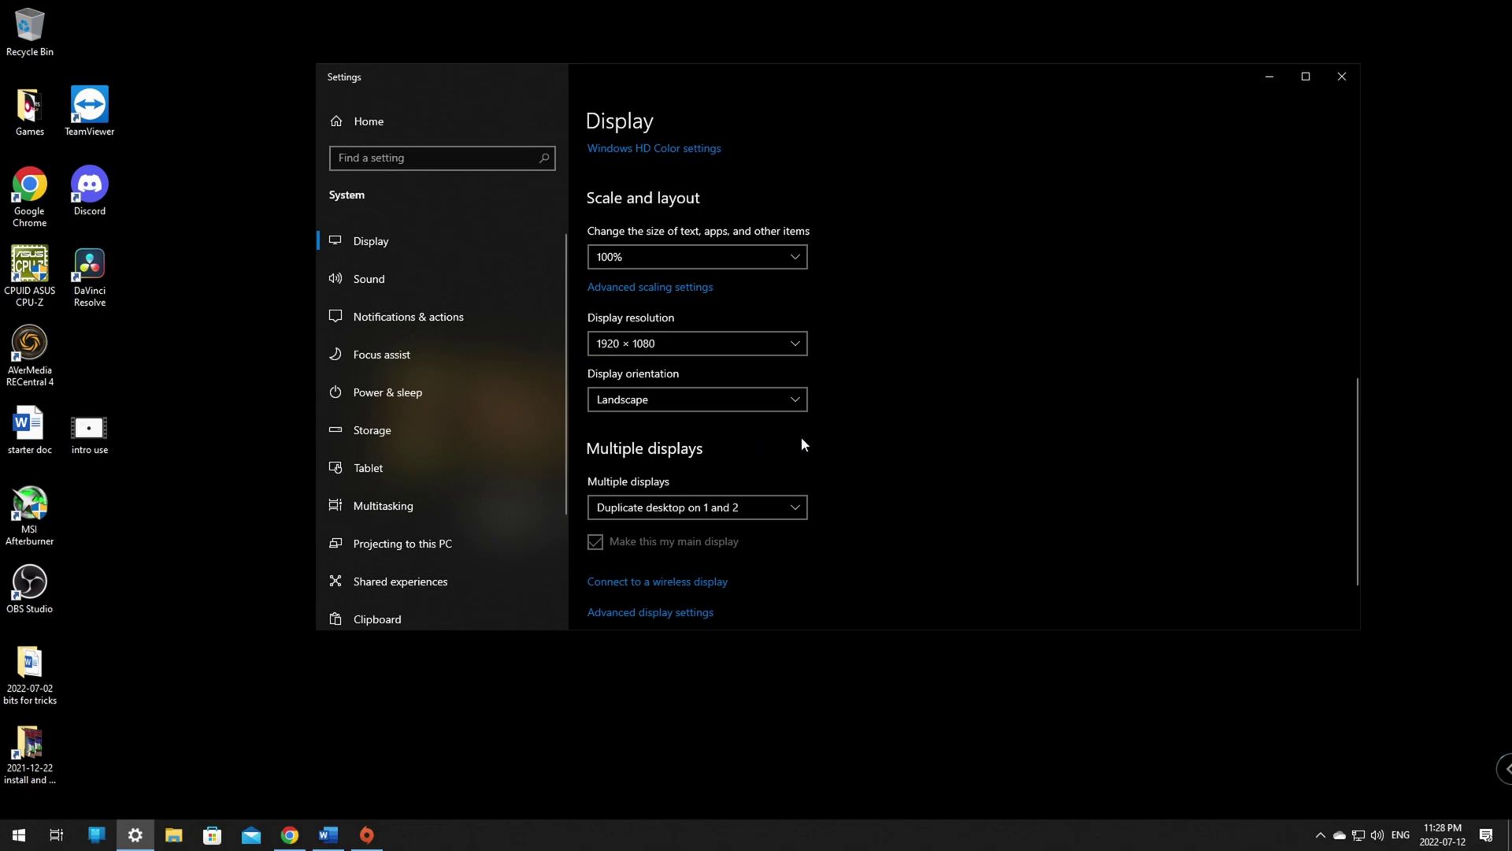
left_click(800, 508)
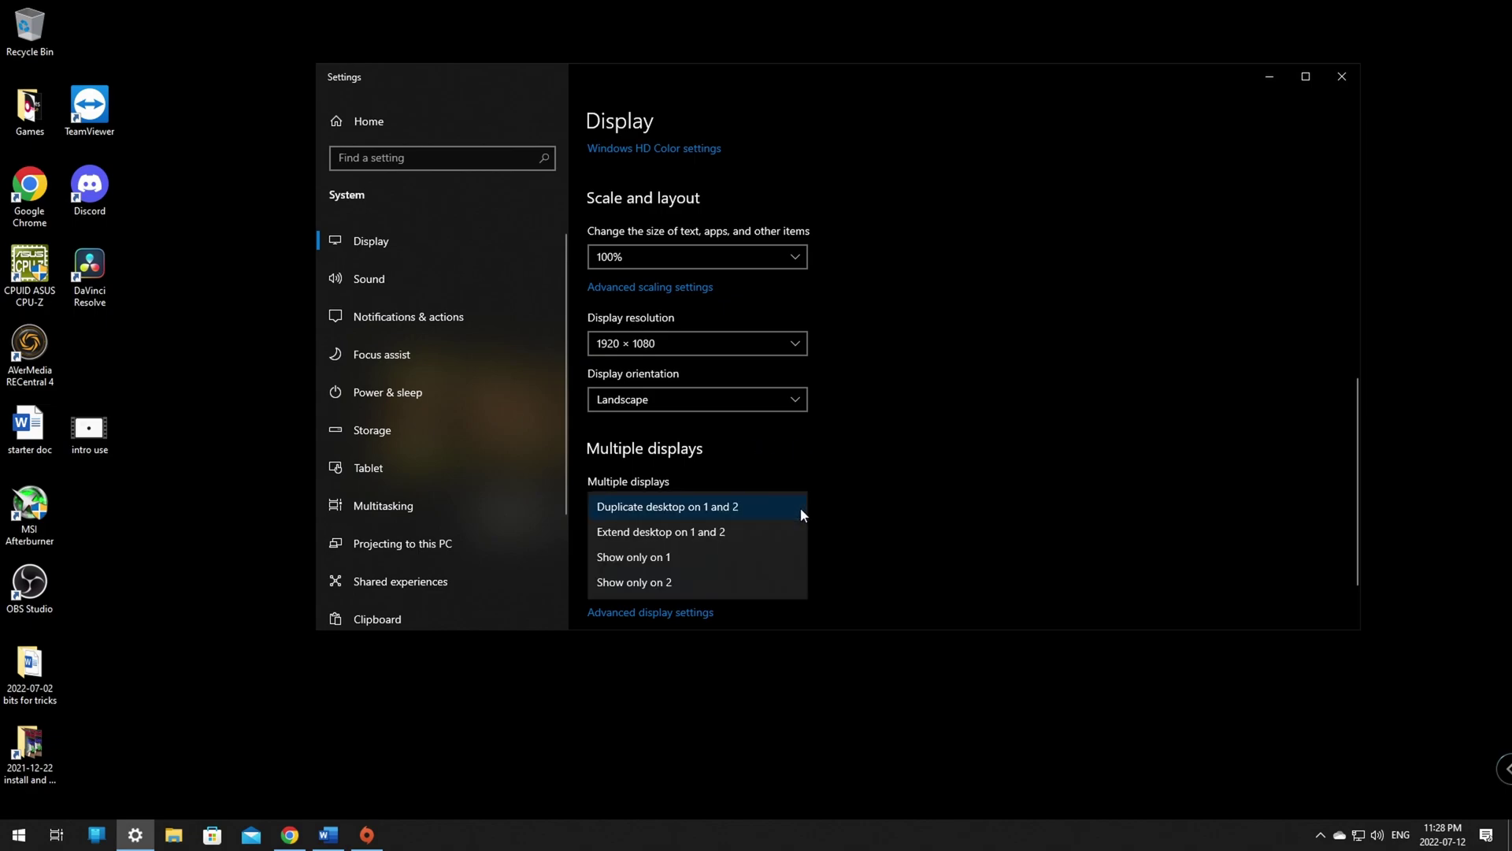
left_click(685, 513)
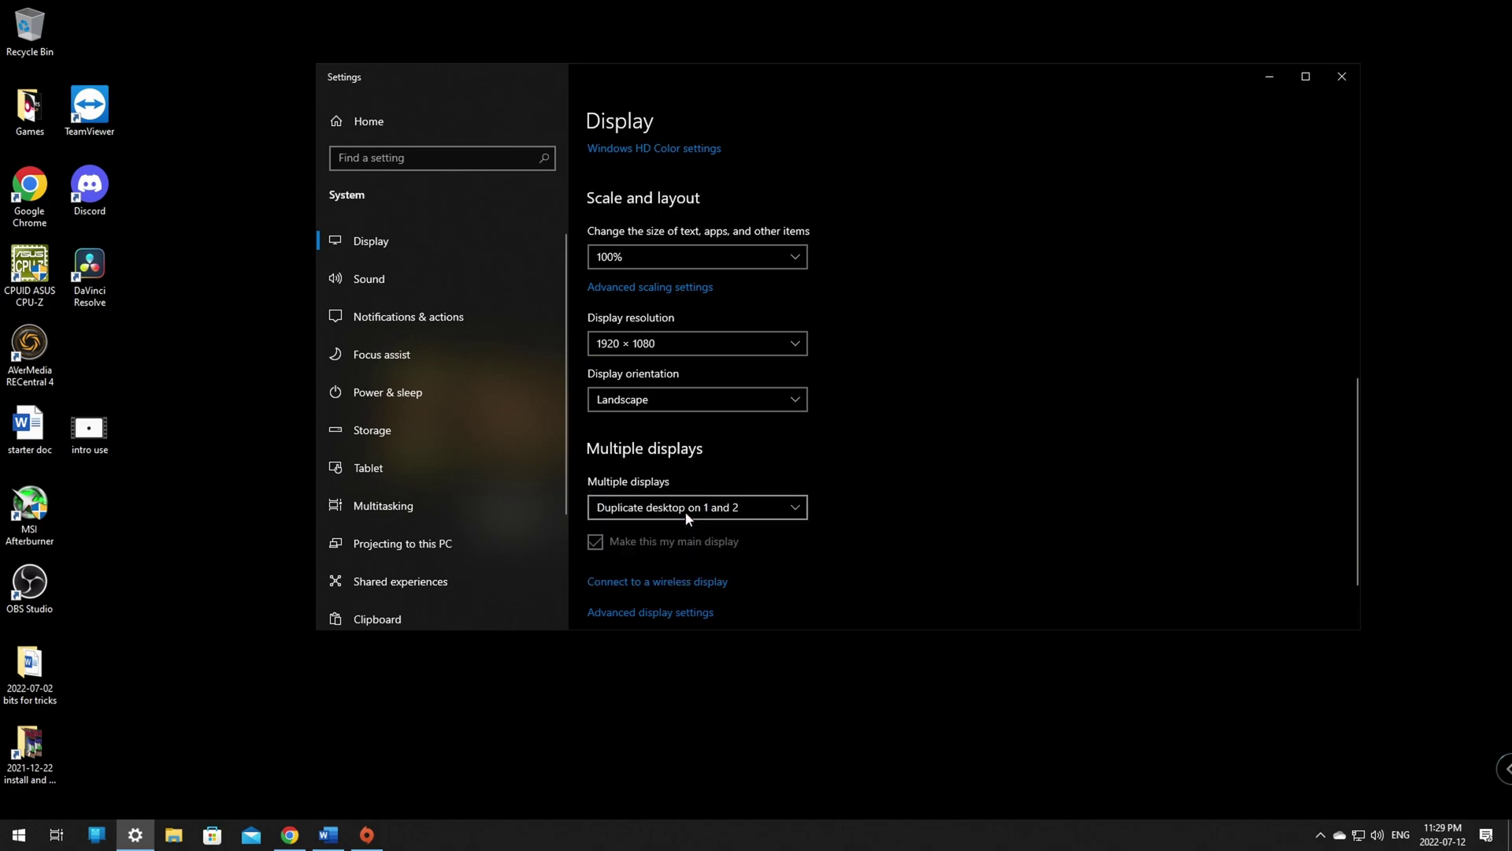
Open the advanced display settings, set the refresh rate of Display 2: AVT GC570-D to 144.001 Hz and keep the change.
left_click(645, 613)
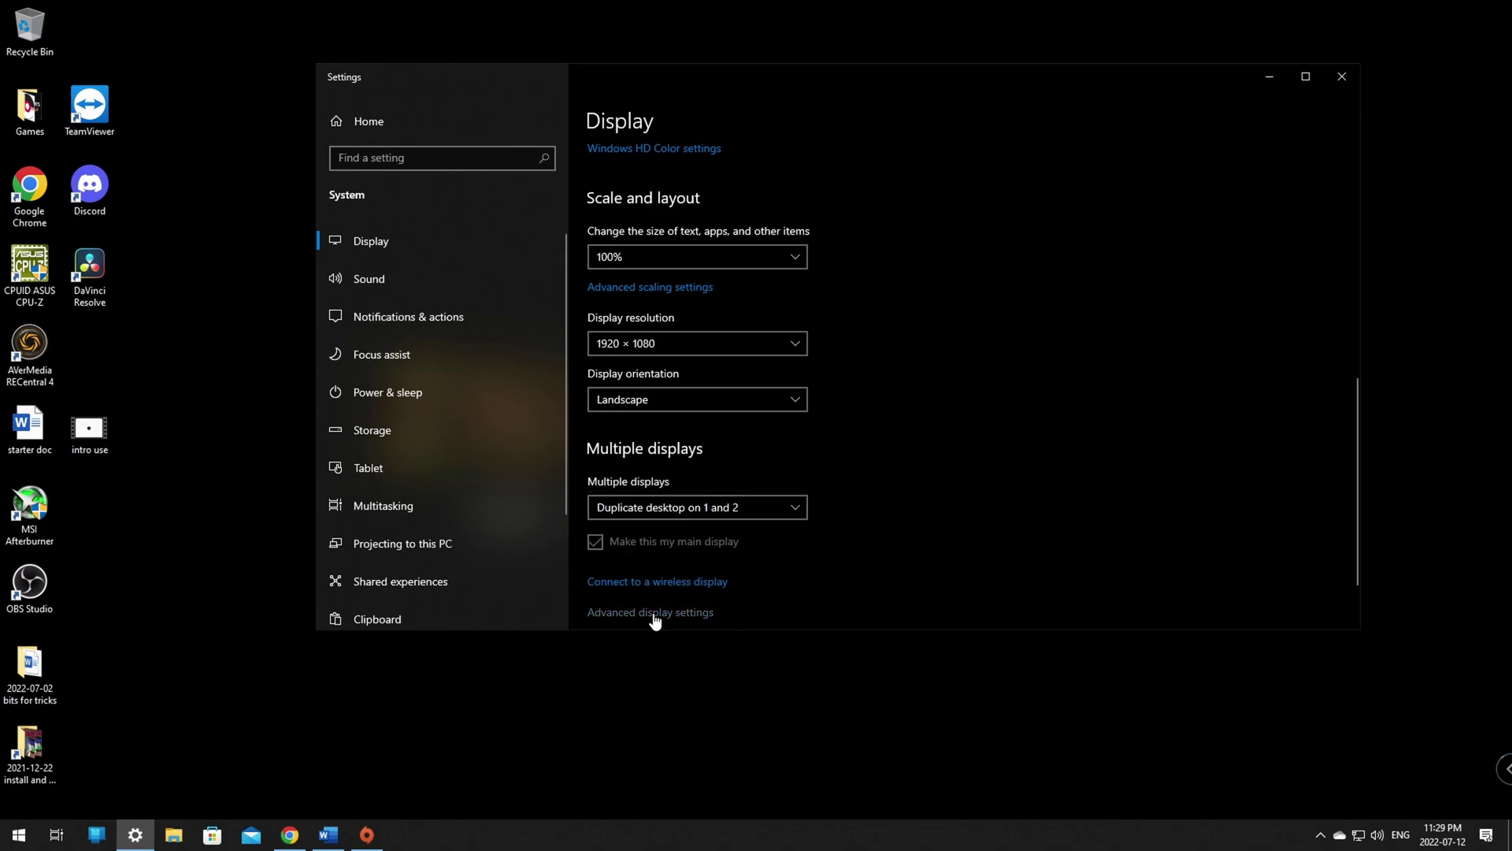
left_click(489, 604)
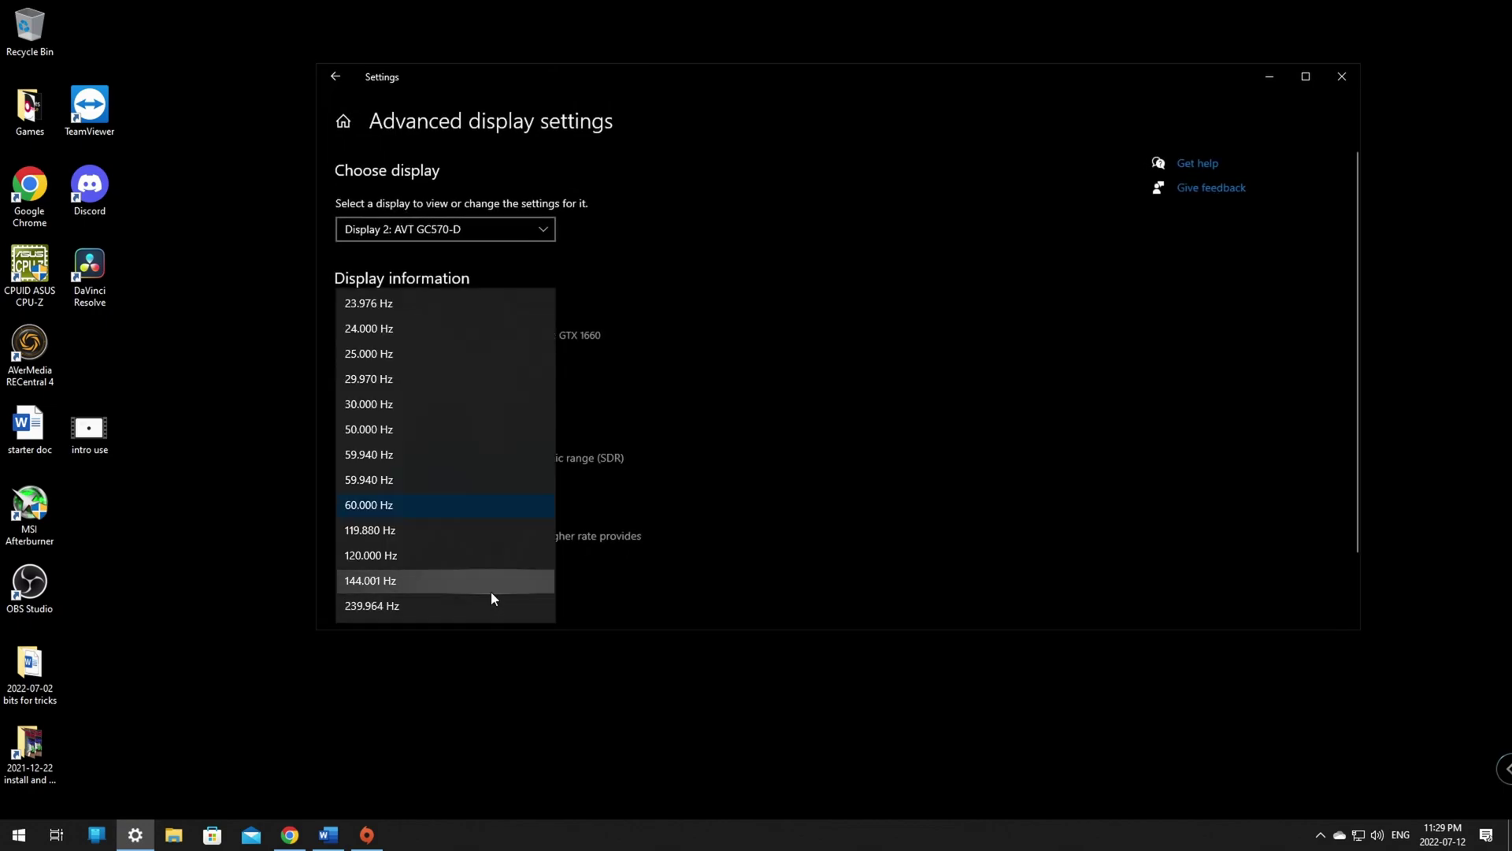
left_click(404, 583)
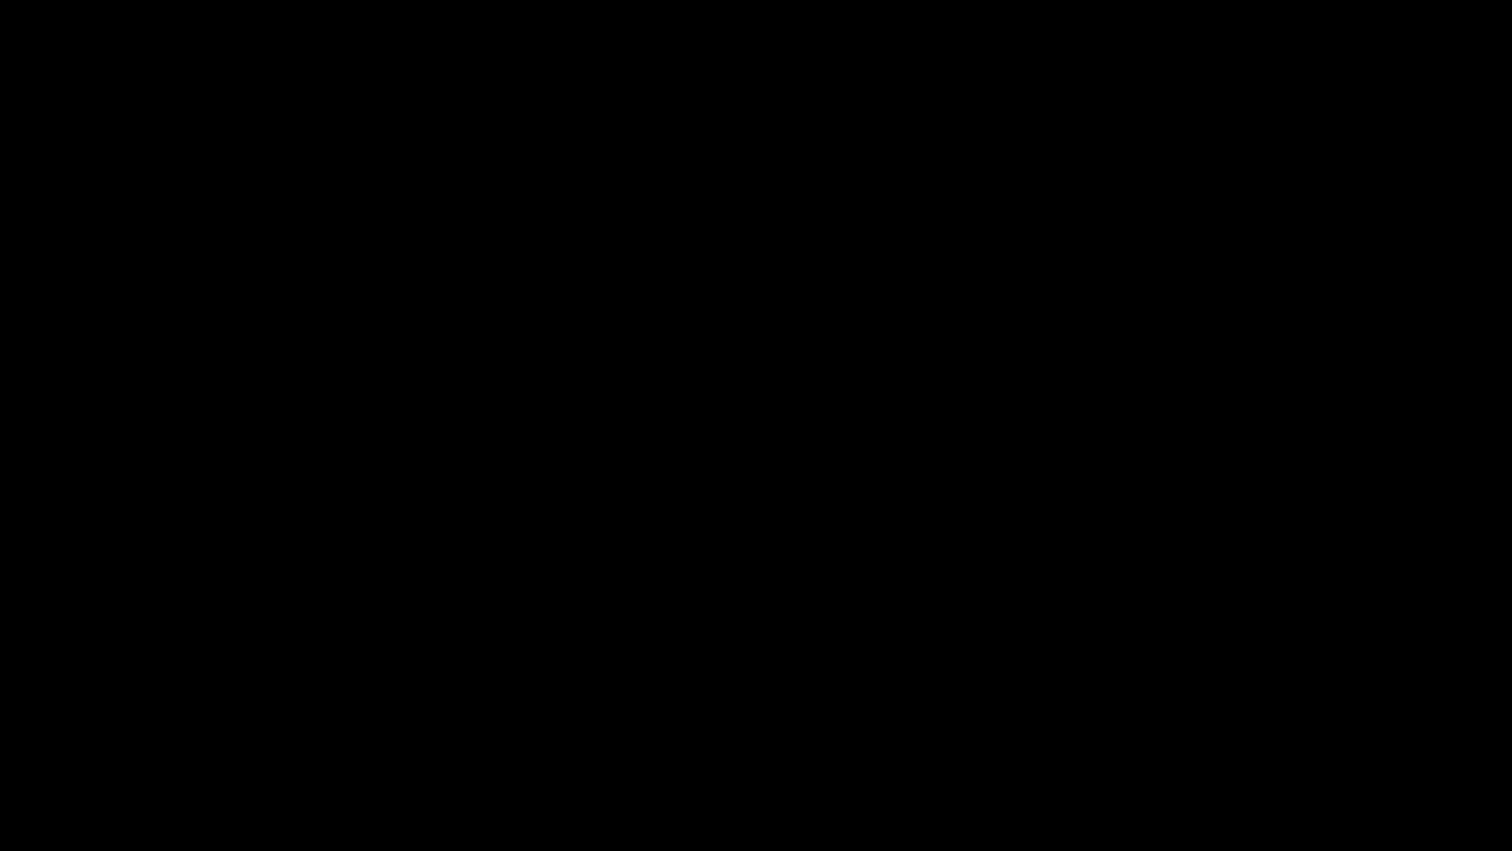
left_click(953, 385)
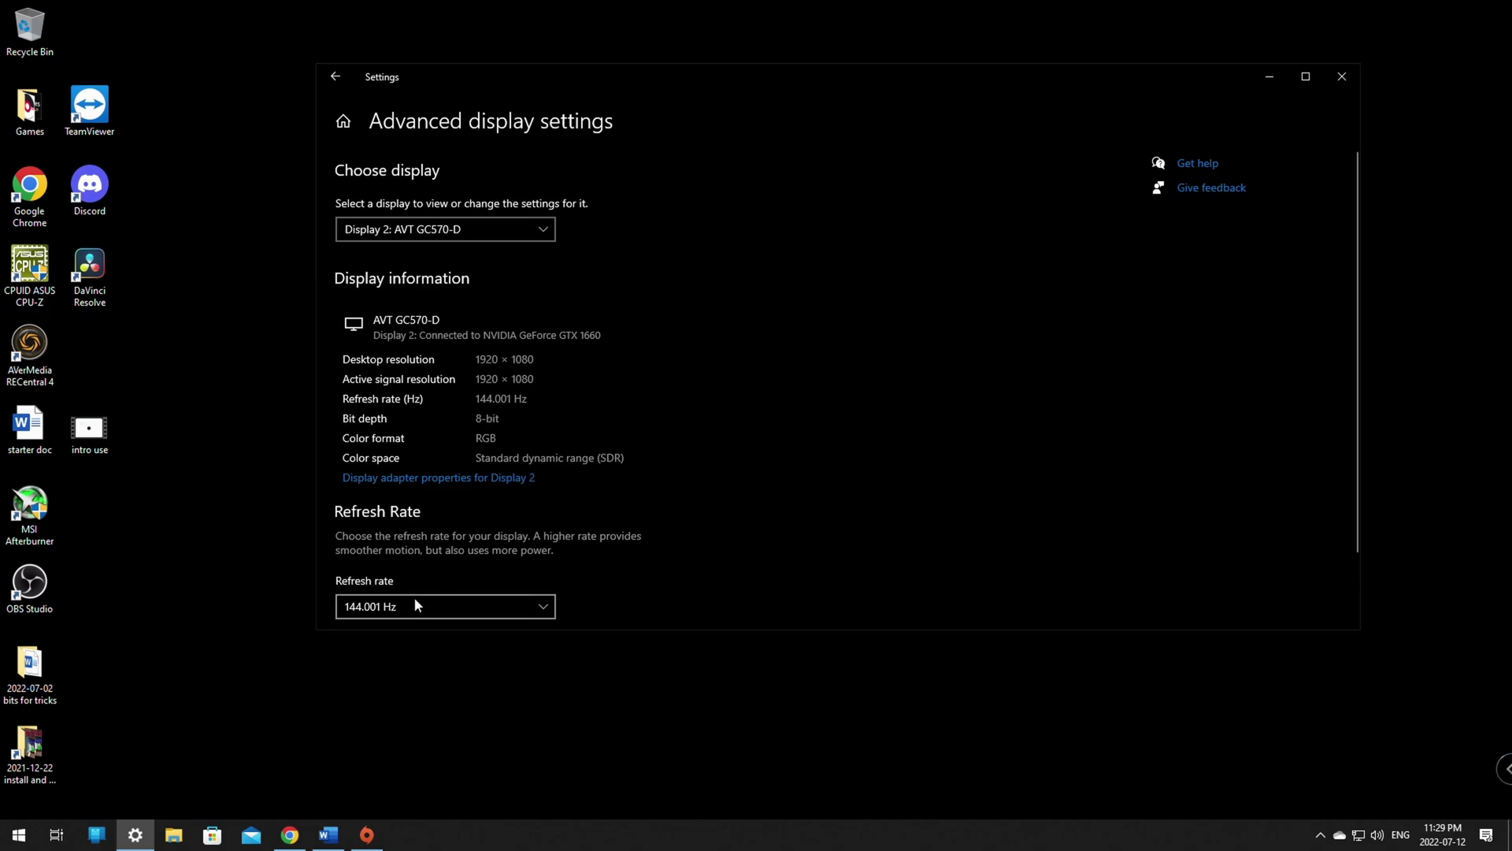
Choose Display 1: 27G2G4 in the advanced display settings and examine its display information and refresh rate.
left_click(425, 229)
left_click(402, 203)
left_click(427, 233)
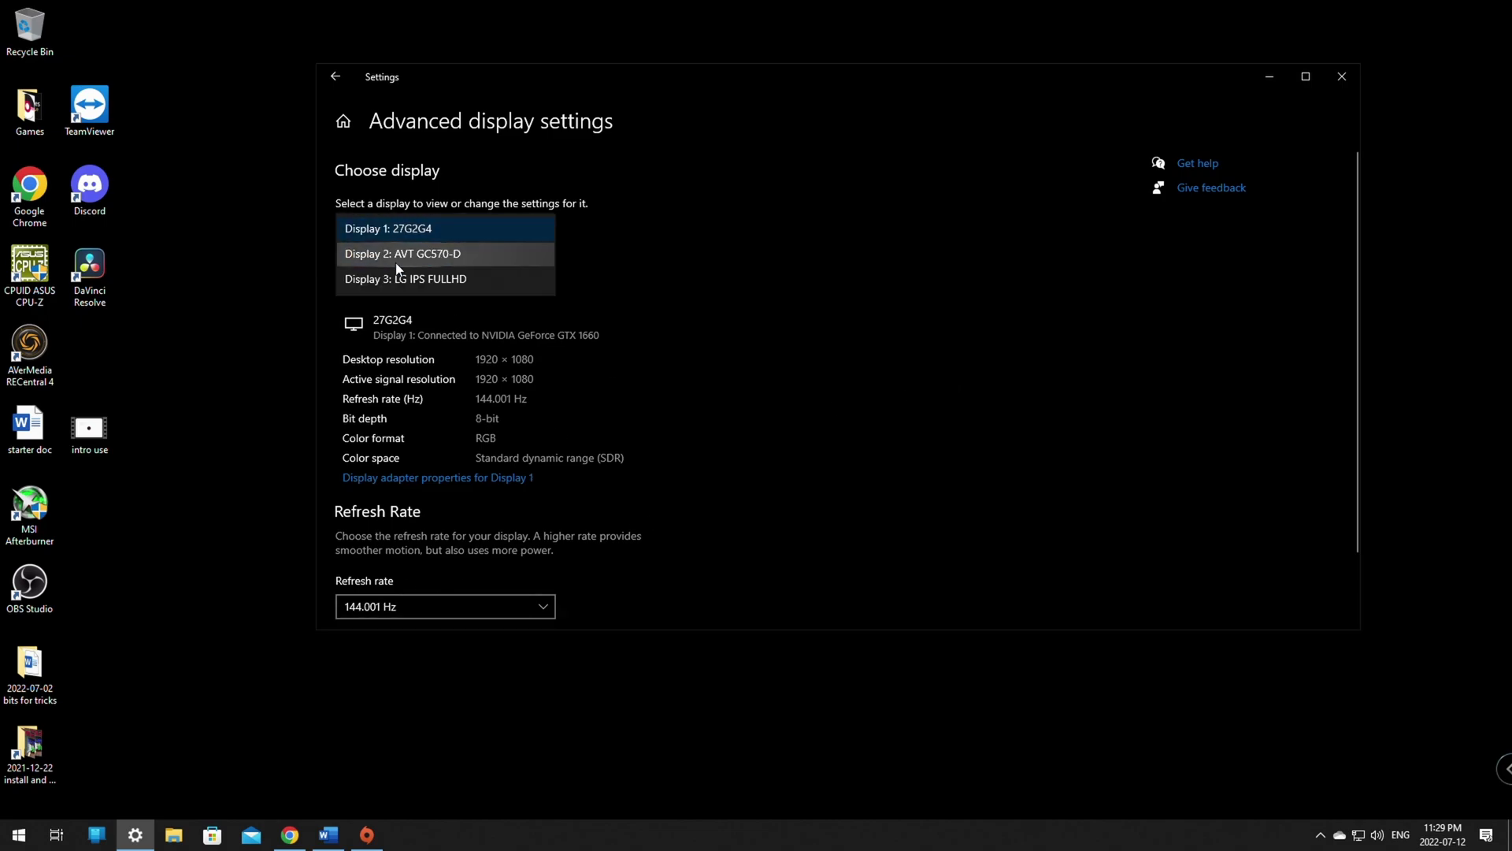
left_click(433, 228)
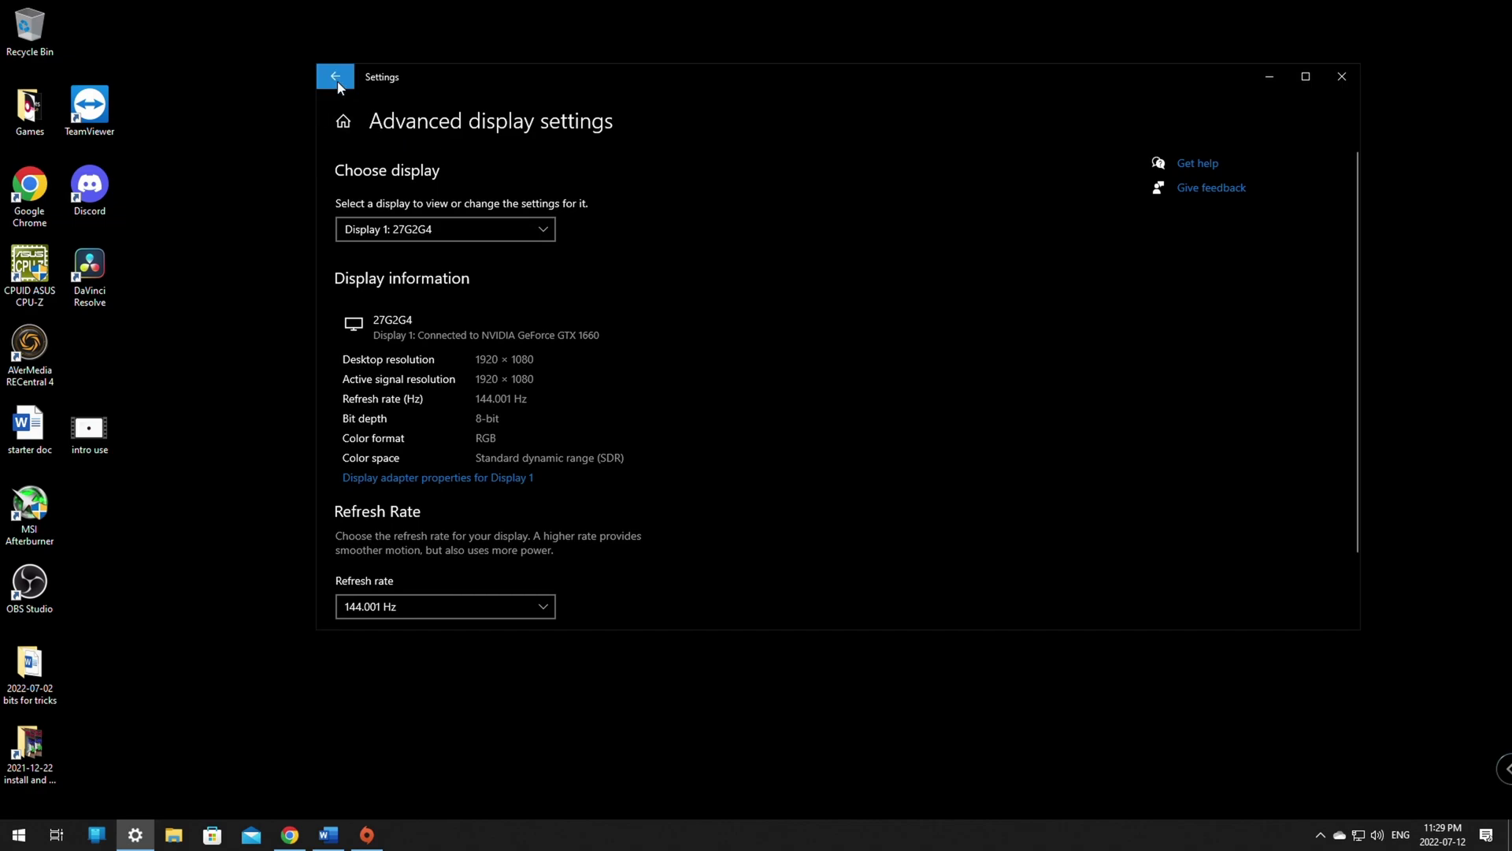
Return to the main display settings, review the settings and arrangement of the duplicated displays, and close the Settings window.
right_click(191, 529)
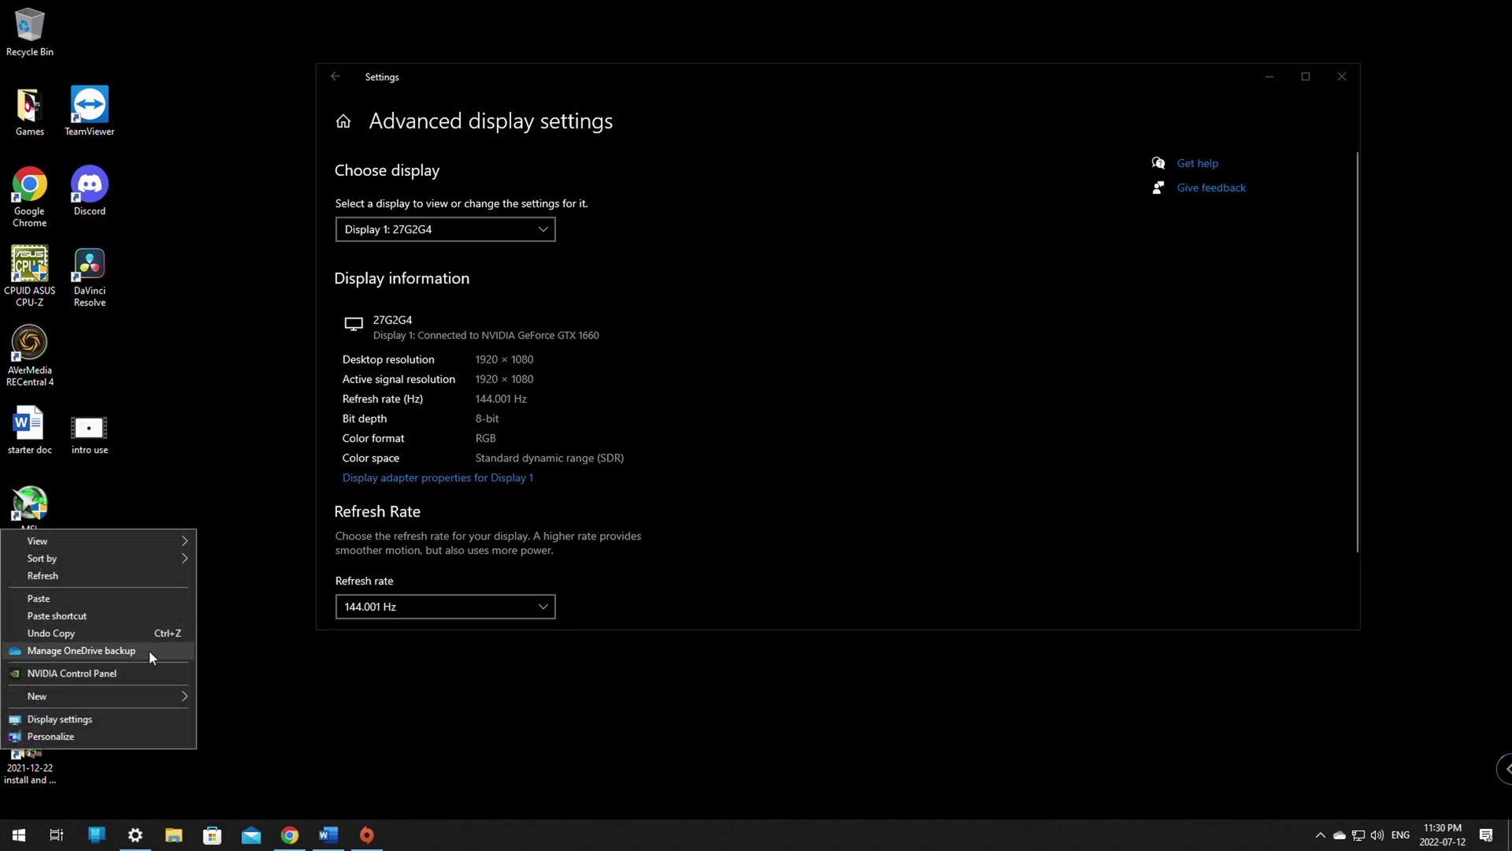
left_click(128, 717)
scroll(792, 485, "down", 5)
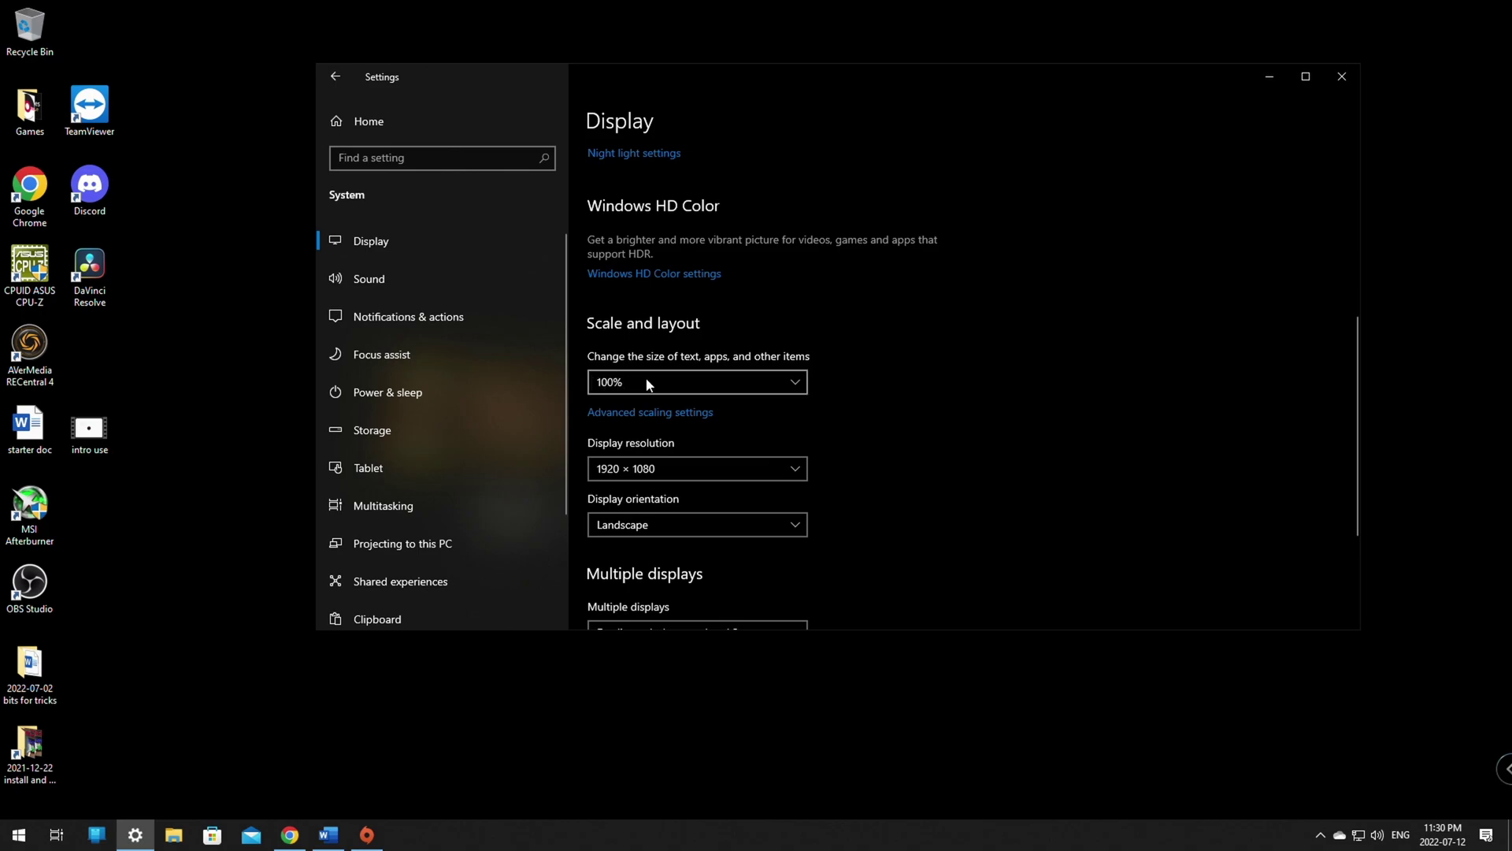
scroll(645, 473, "down", 3)
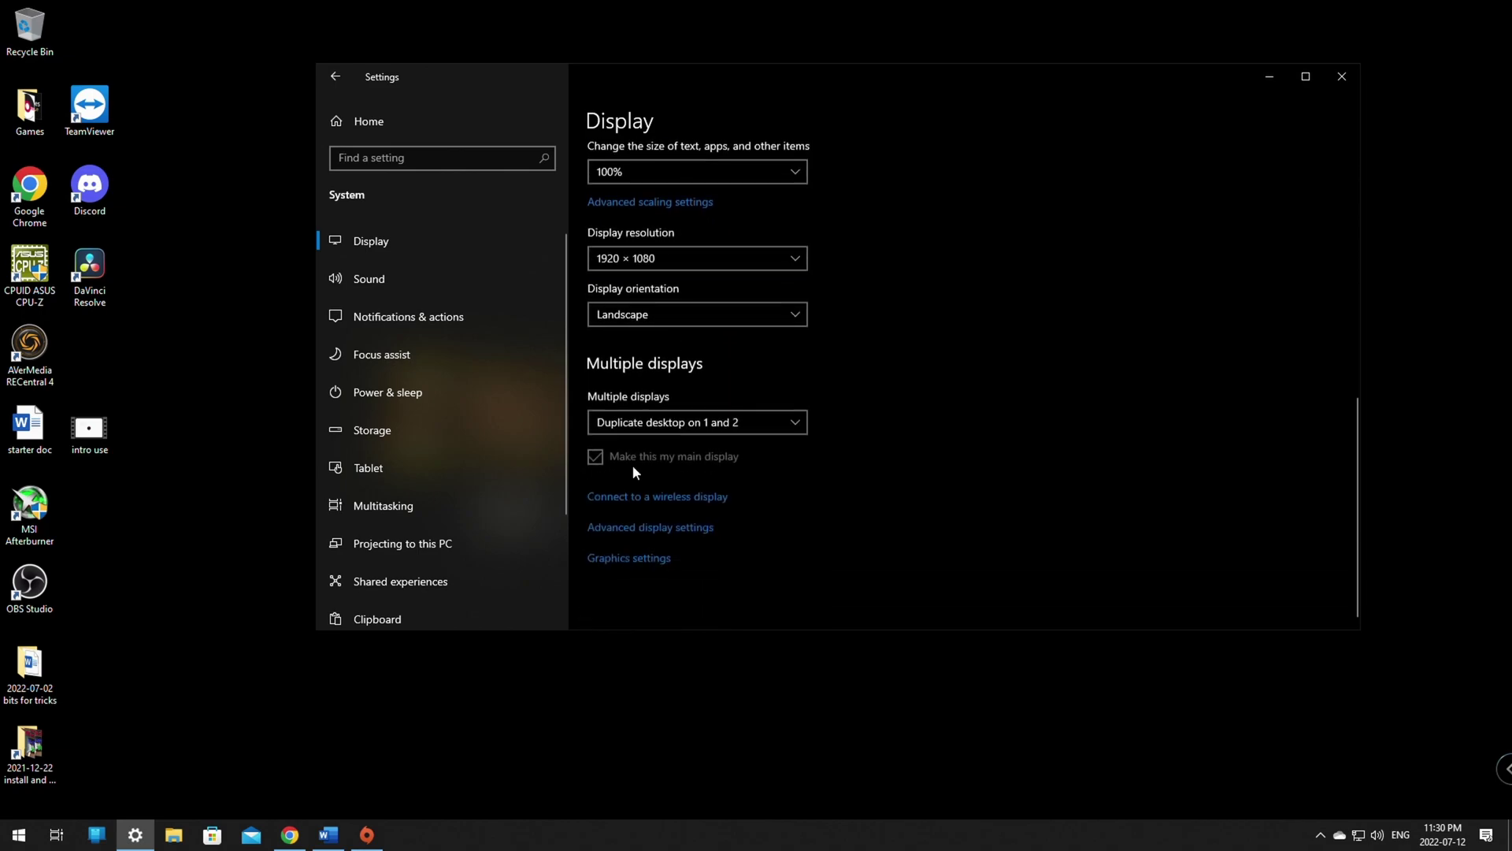
scroll(866, 462, "up", 10)
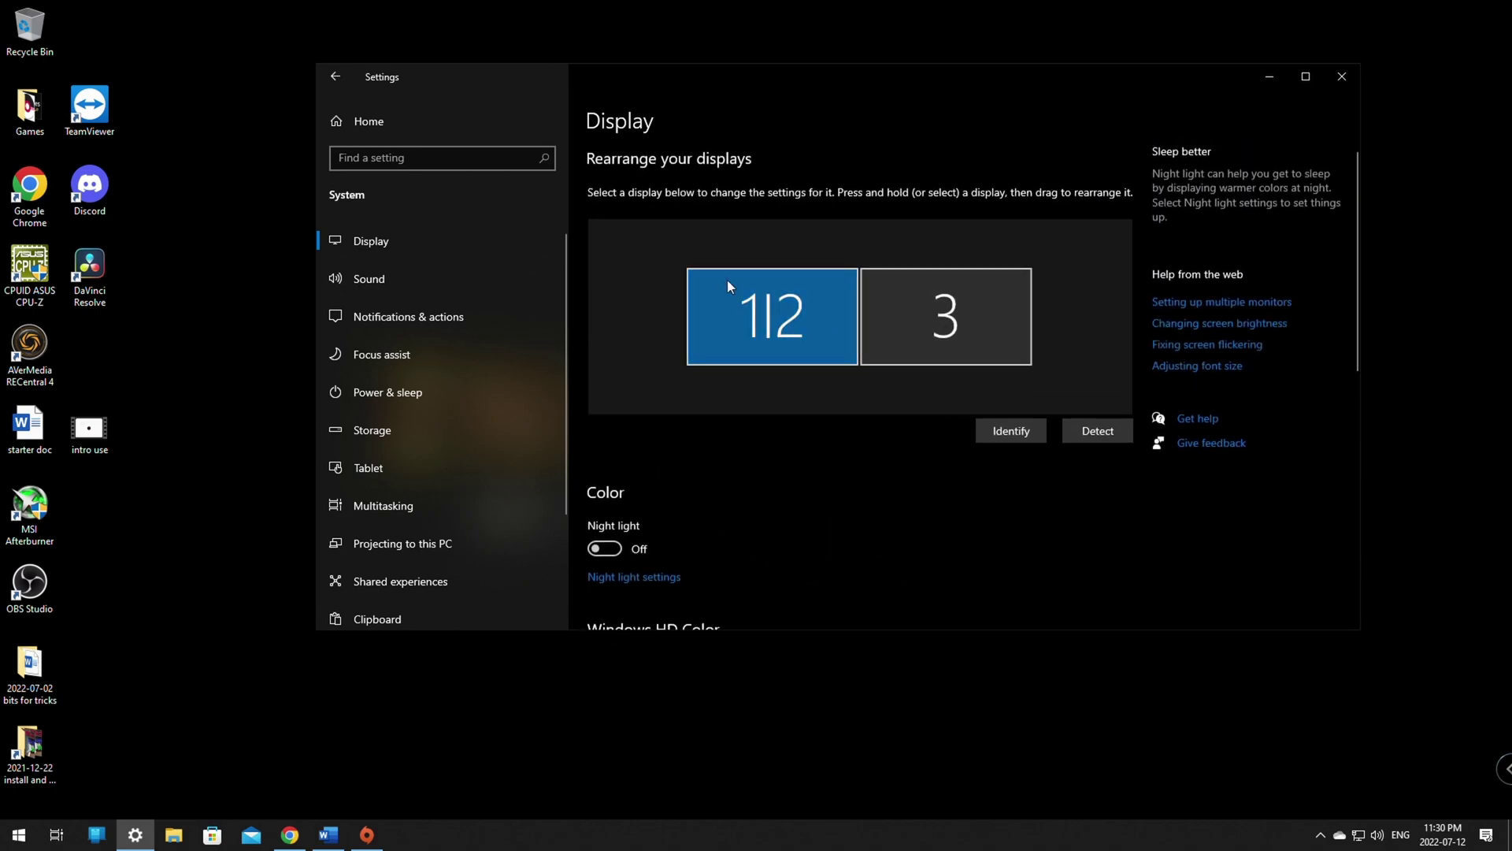
left_click(1337, 74)
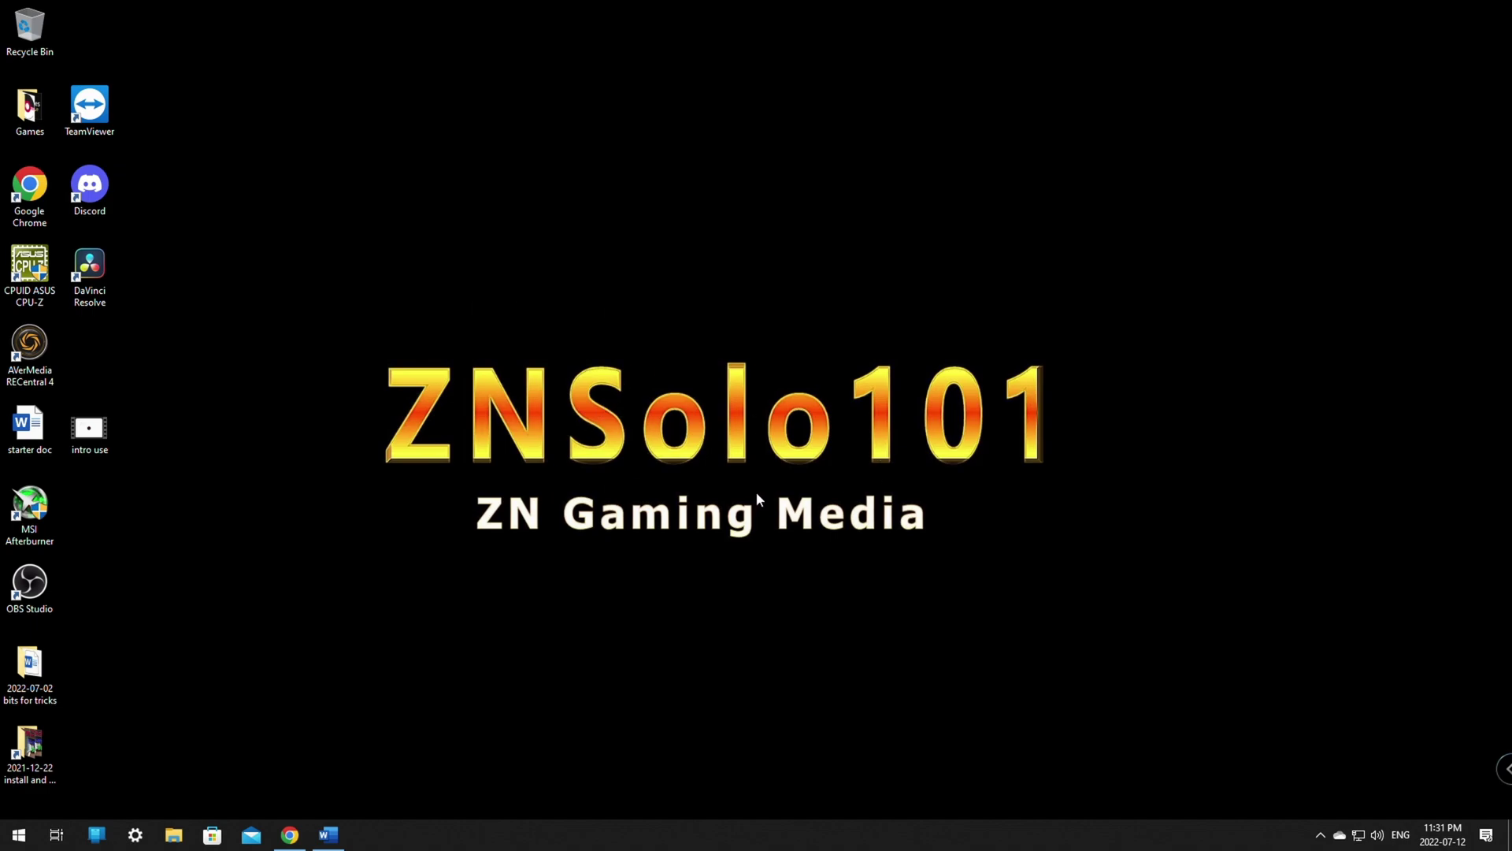
Open the Sound Control Panel from the sound settings and show the properties of the Stereo Mix recording device.
right_click(1377, 835)
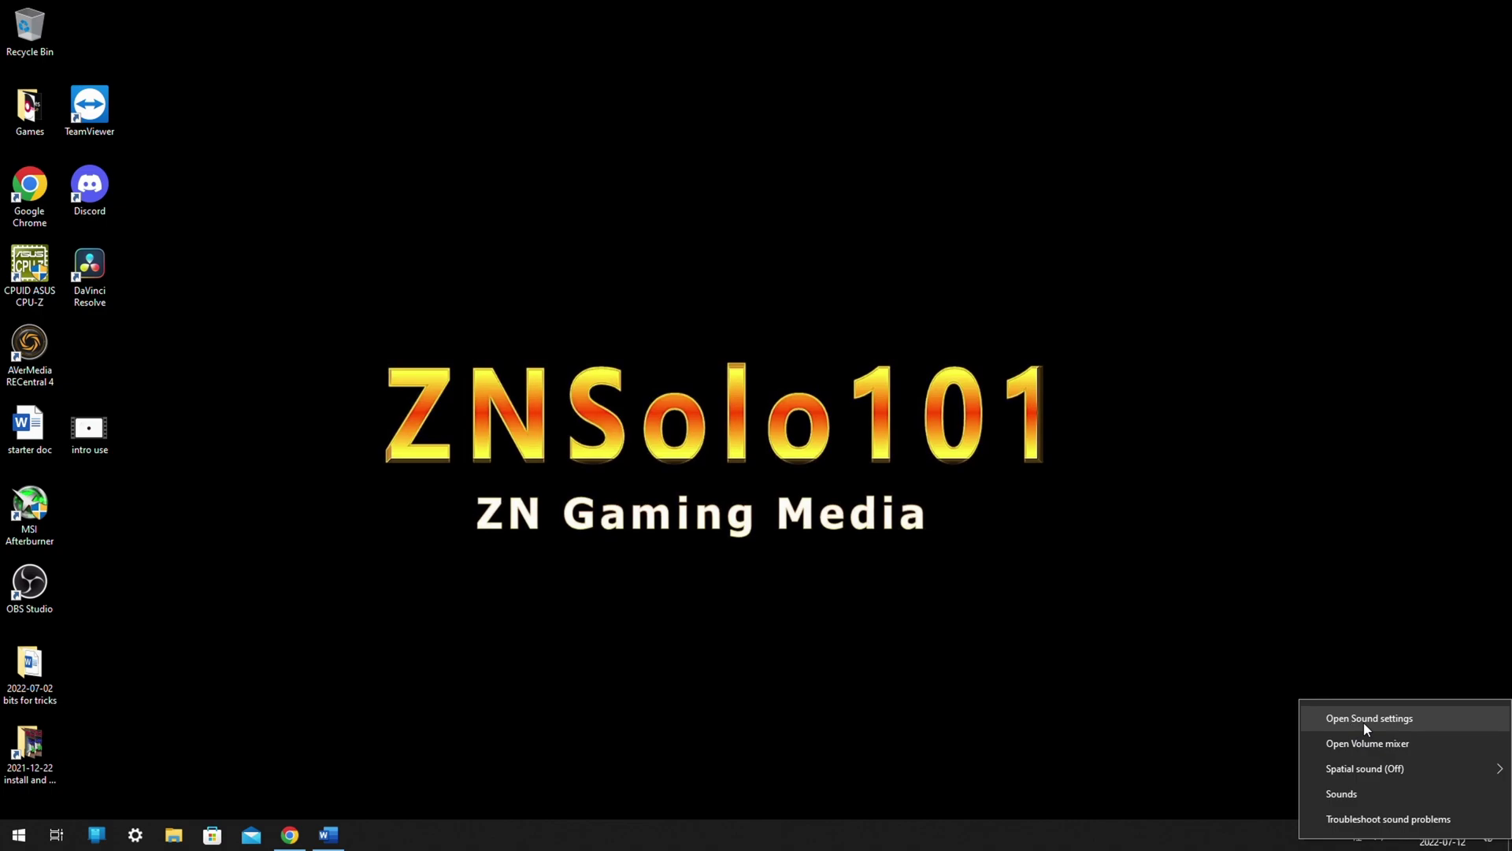
left_click(1364, 722)
left_click(1218, 204)
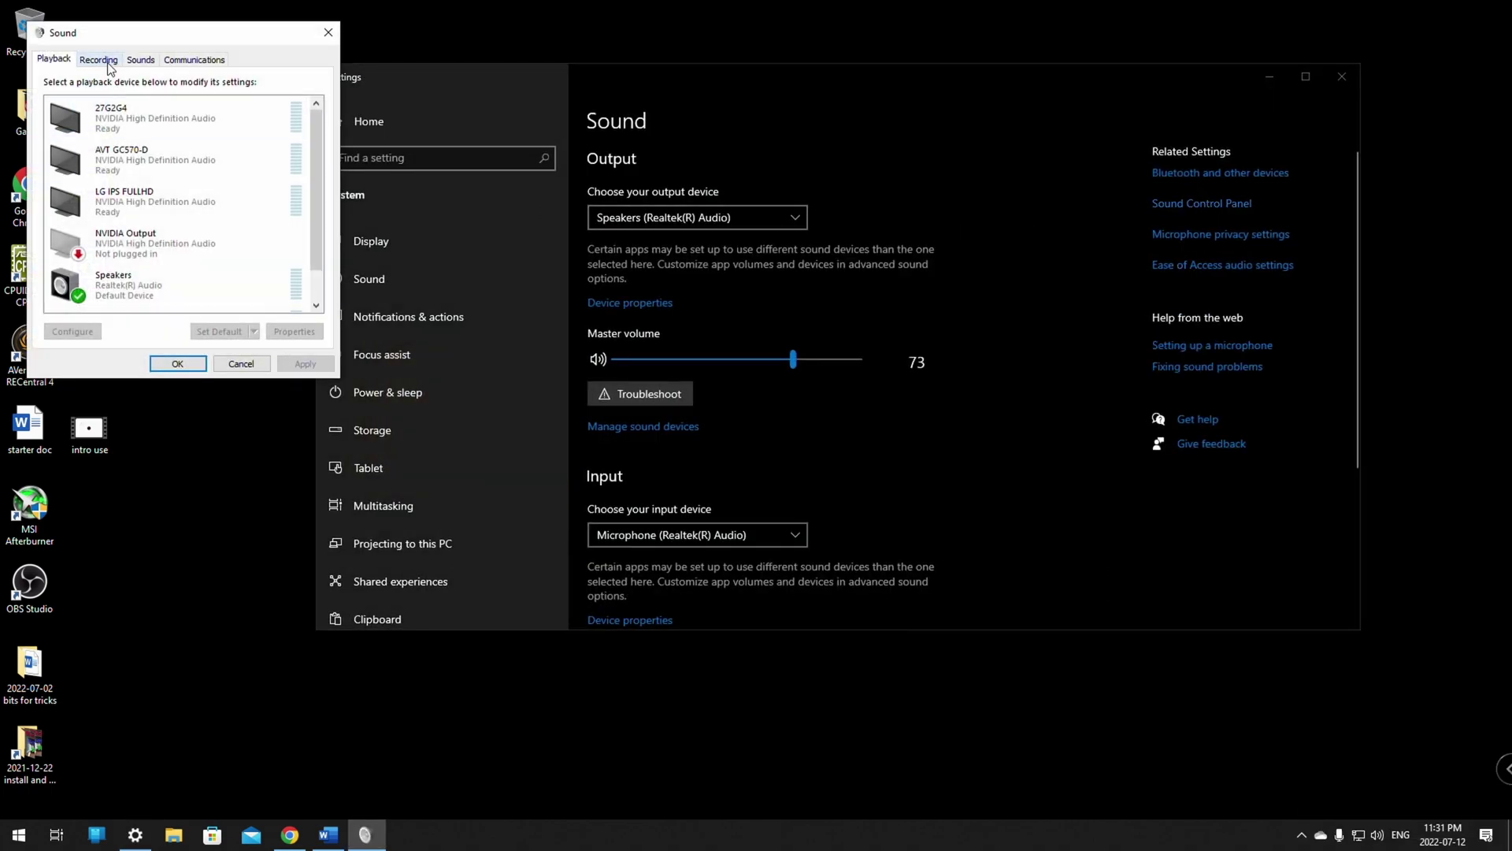
left_click(102, 60)
left_click(109, 201)
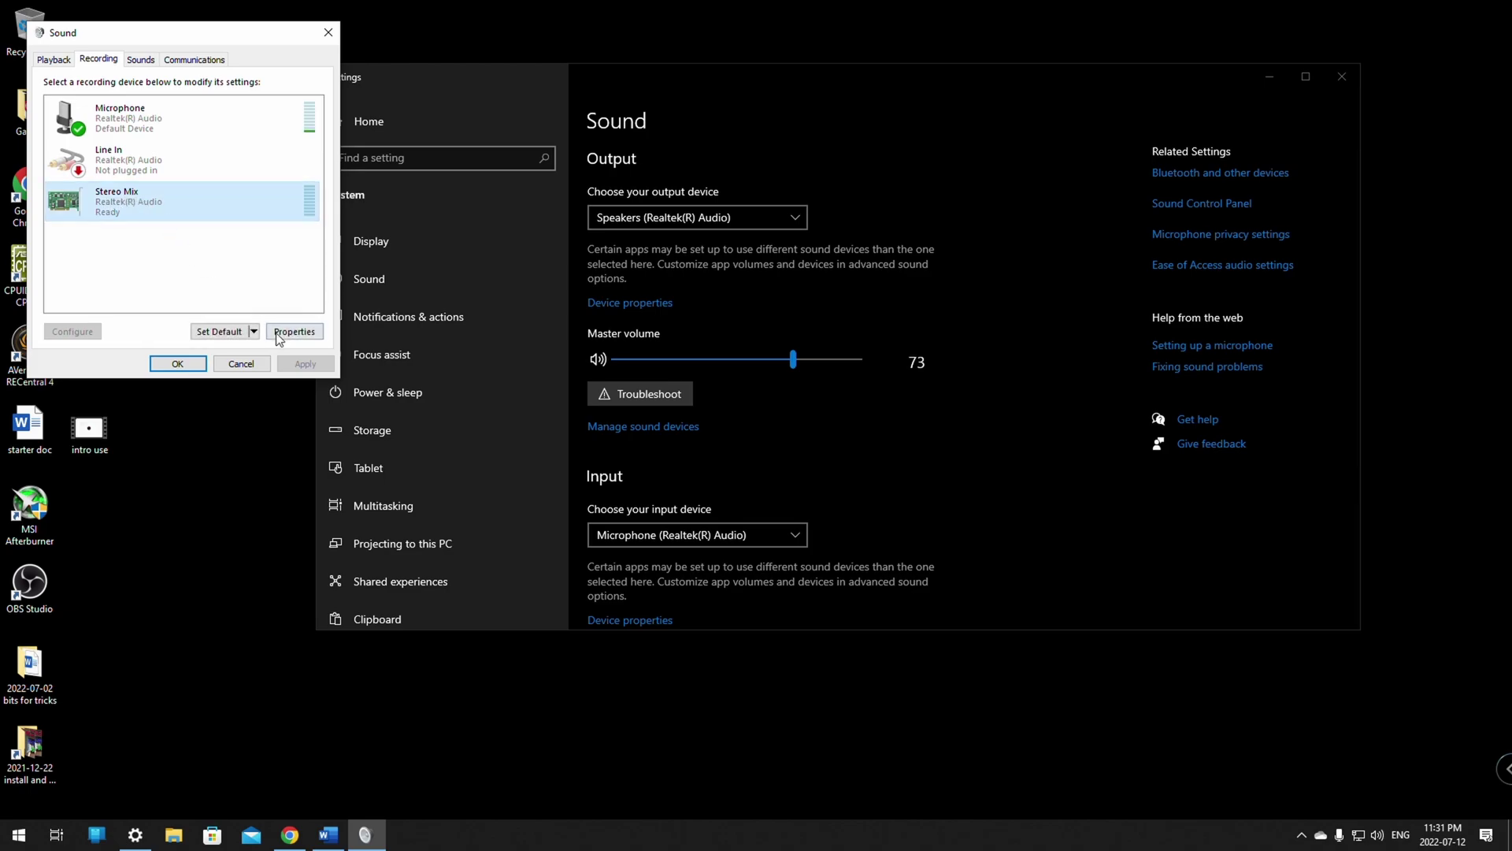
left_click(295, 332)
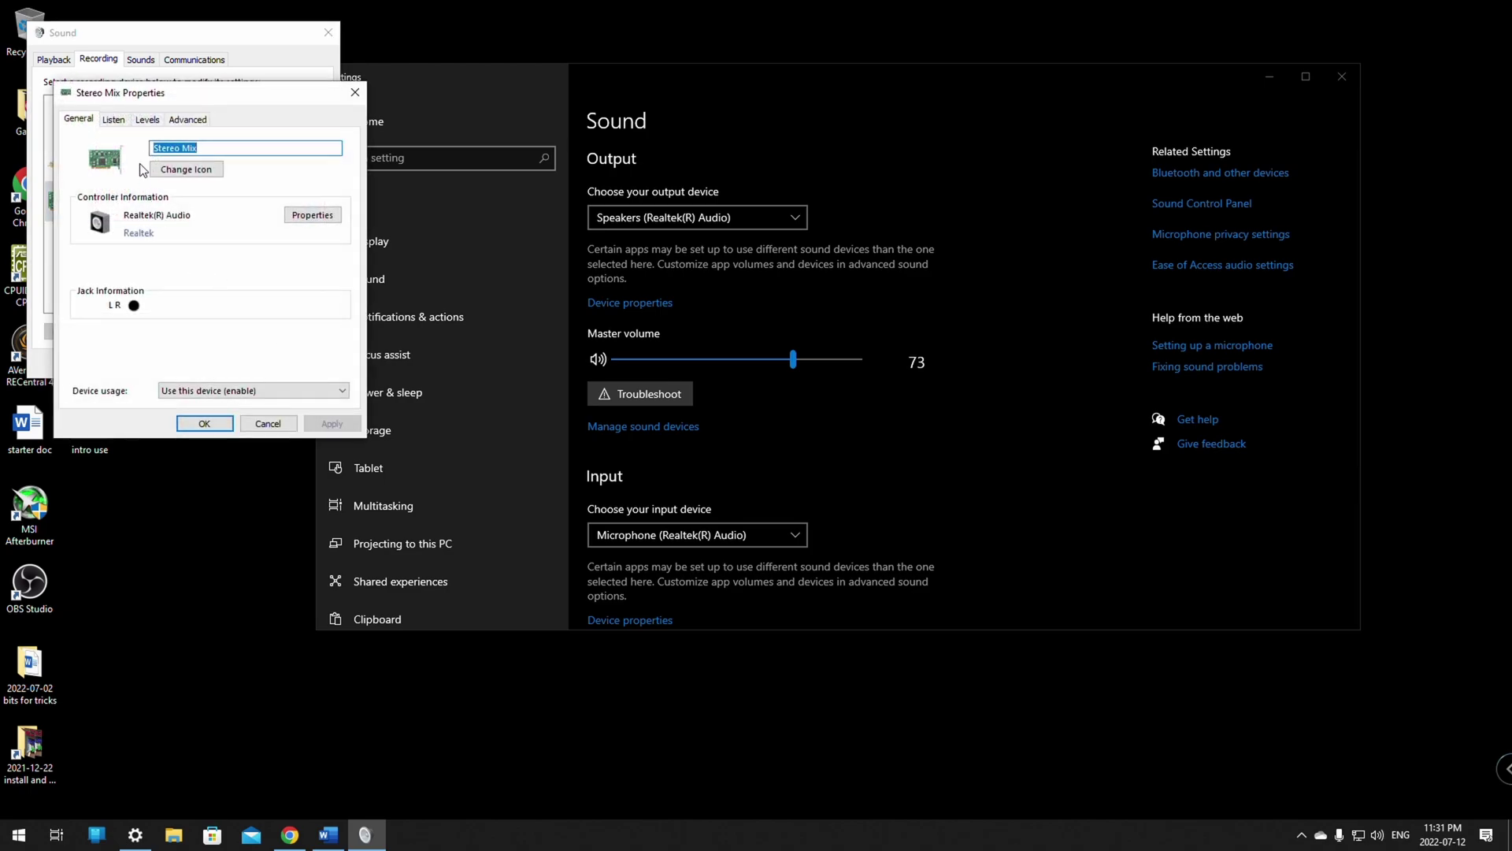
Set Stereo Mix's listening playback to AVT GC570-D (NVIDIA High Definition Audio) and confirm both sound dialogs.
left_click(115, 121)
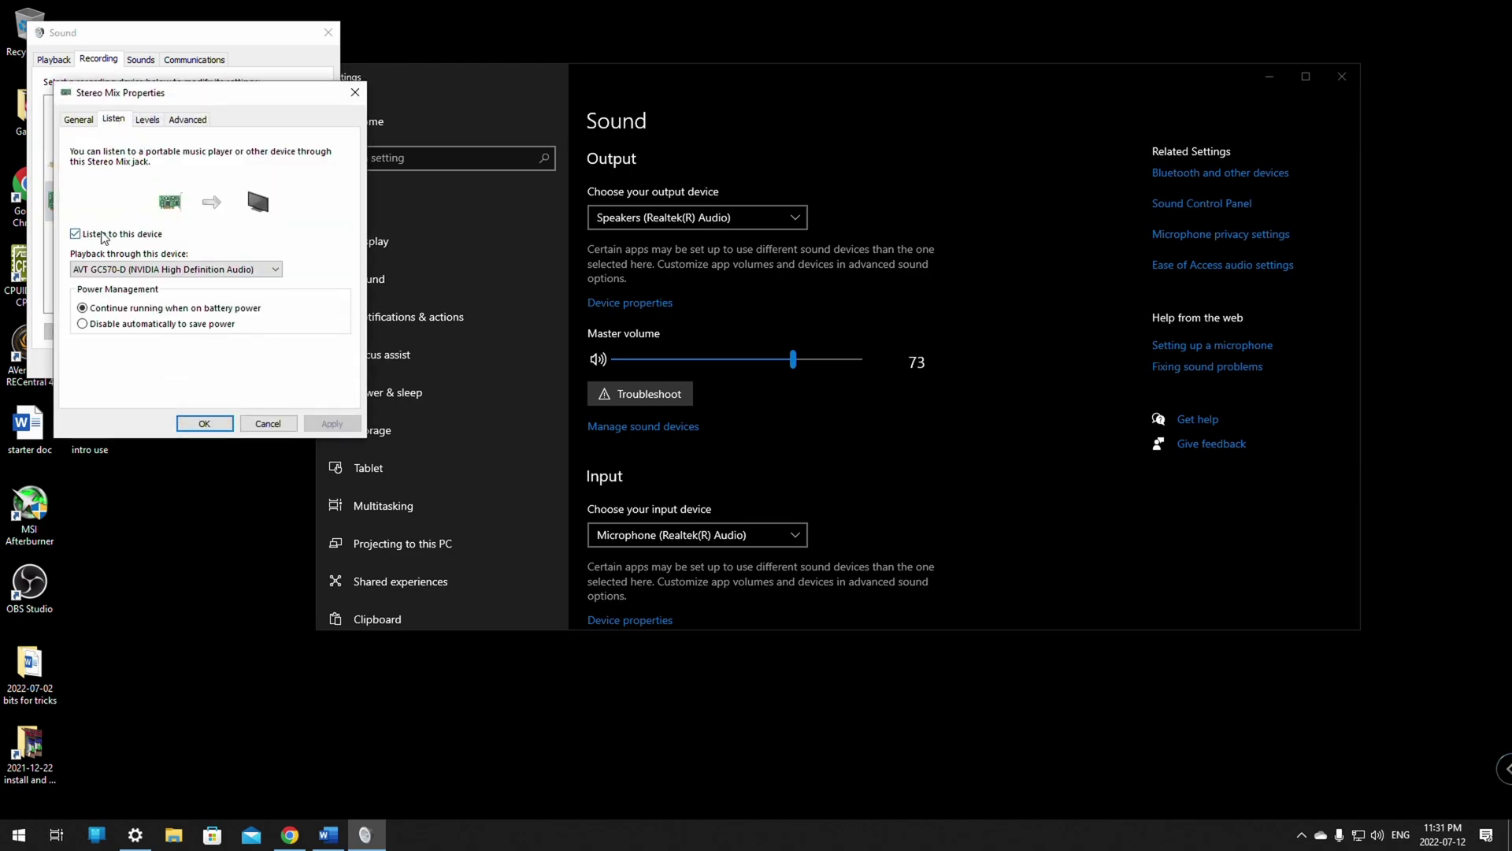
left_click(164, 269)
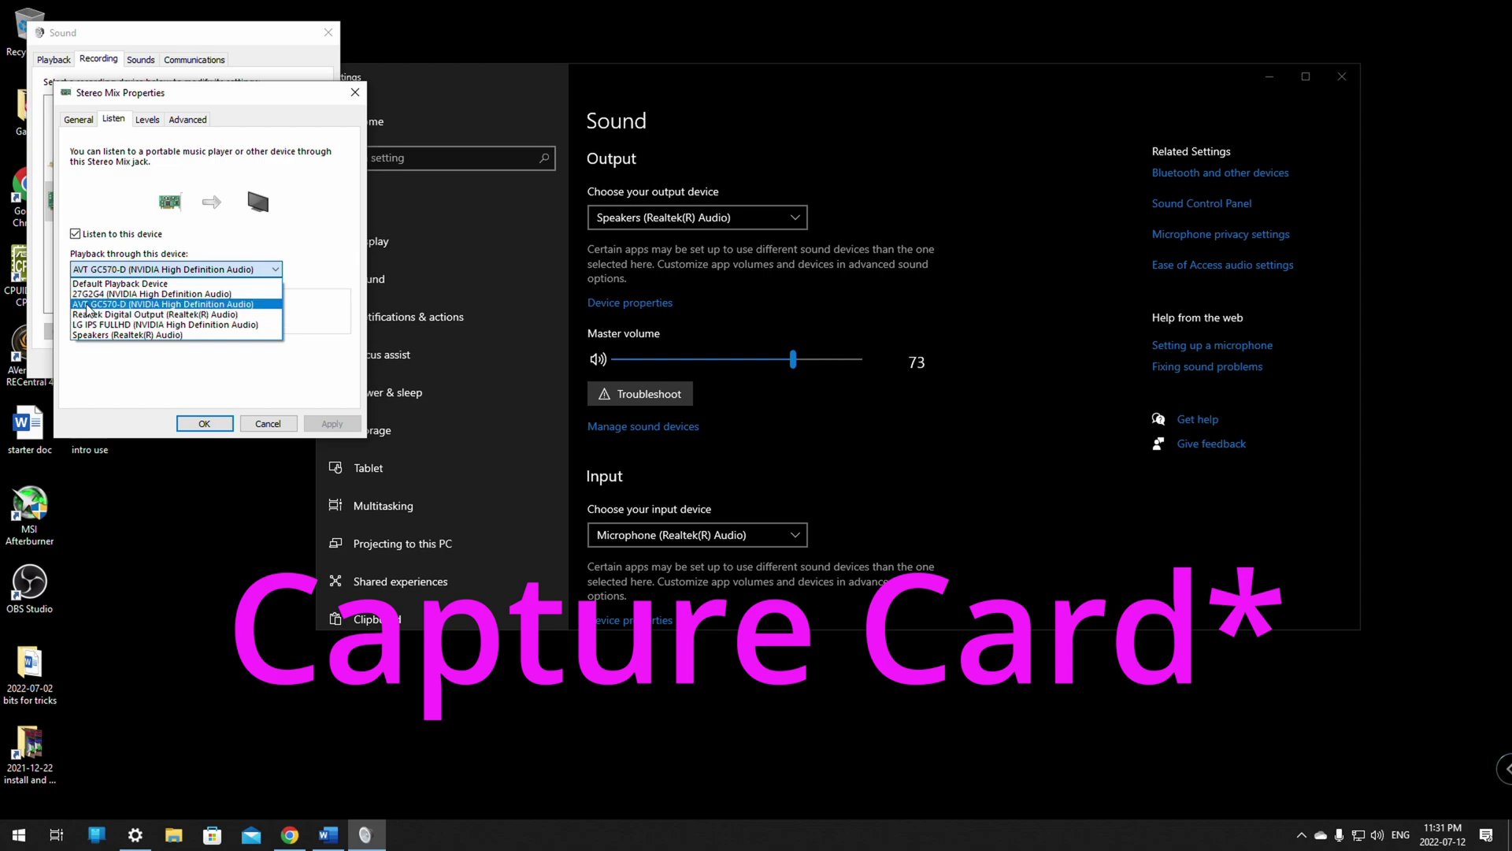
left_click(130, 304)
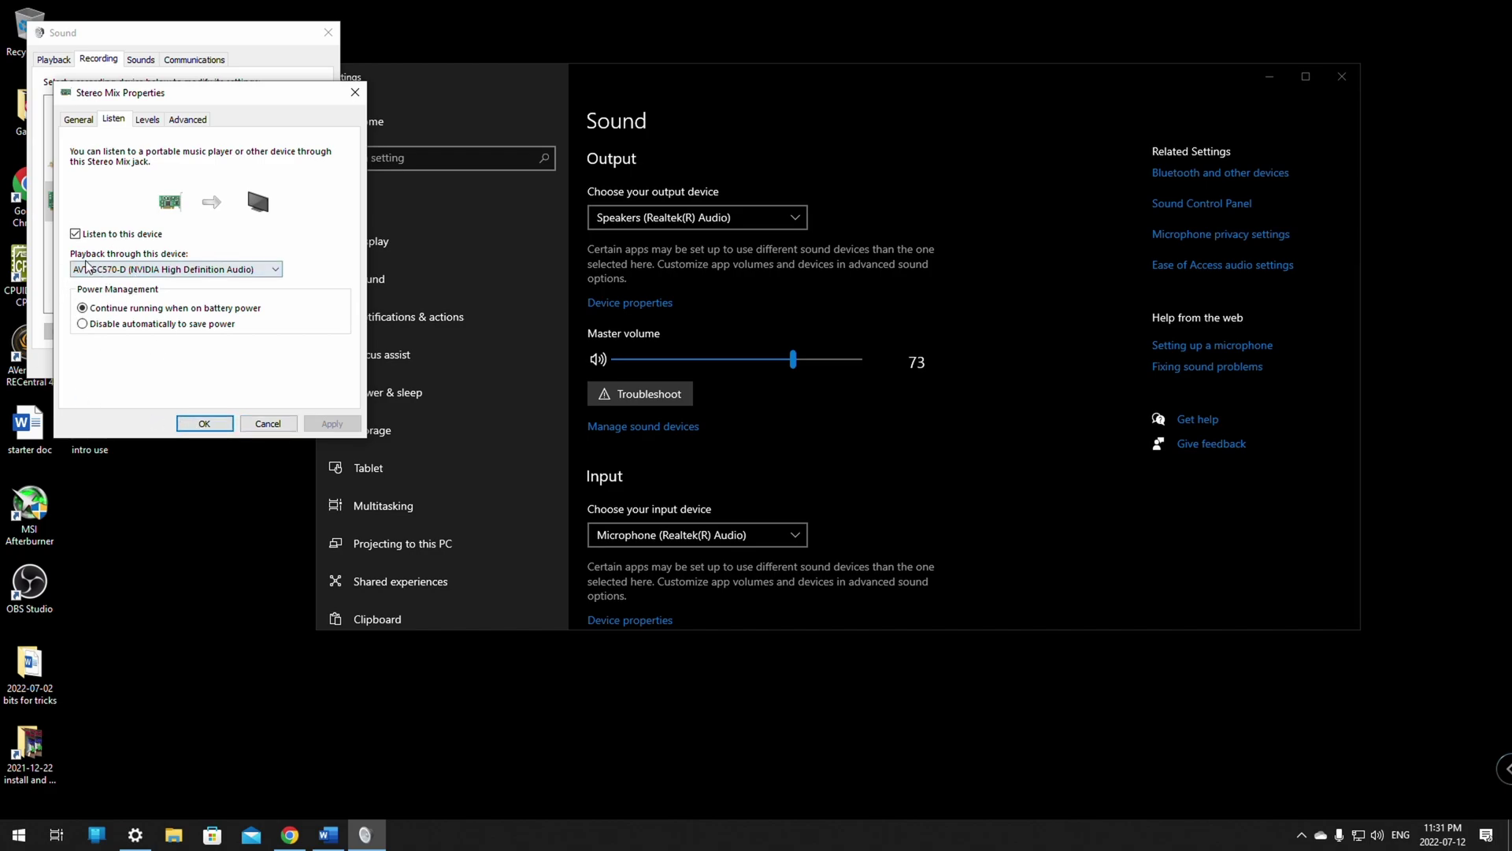
left_click(204, 422)
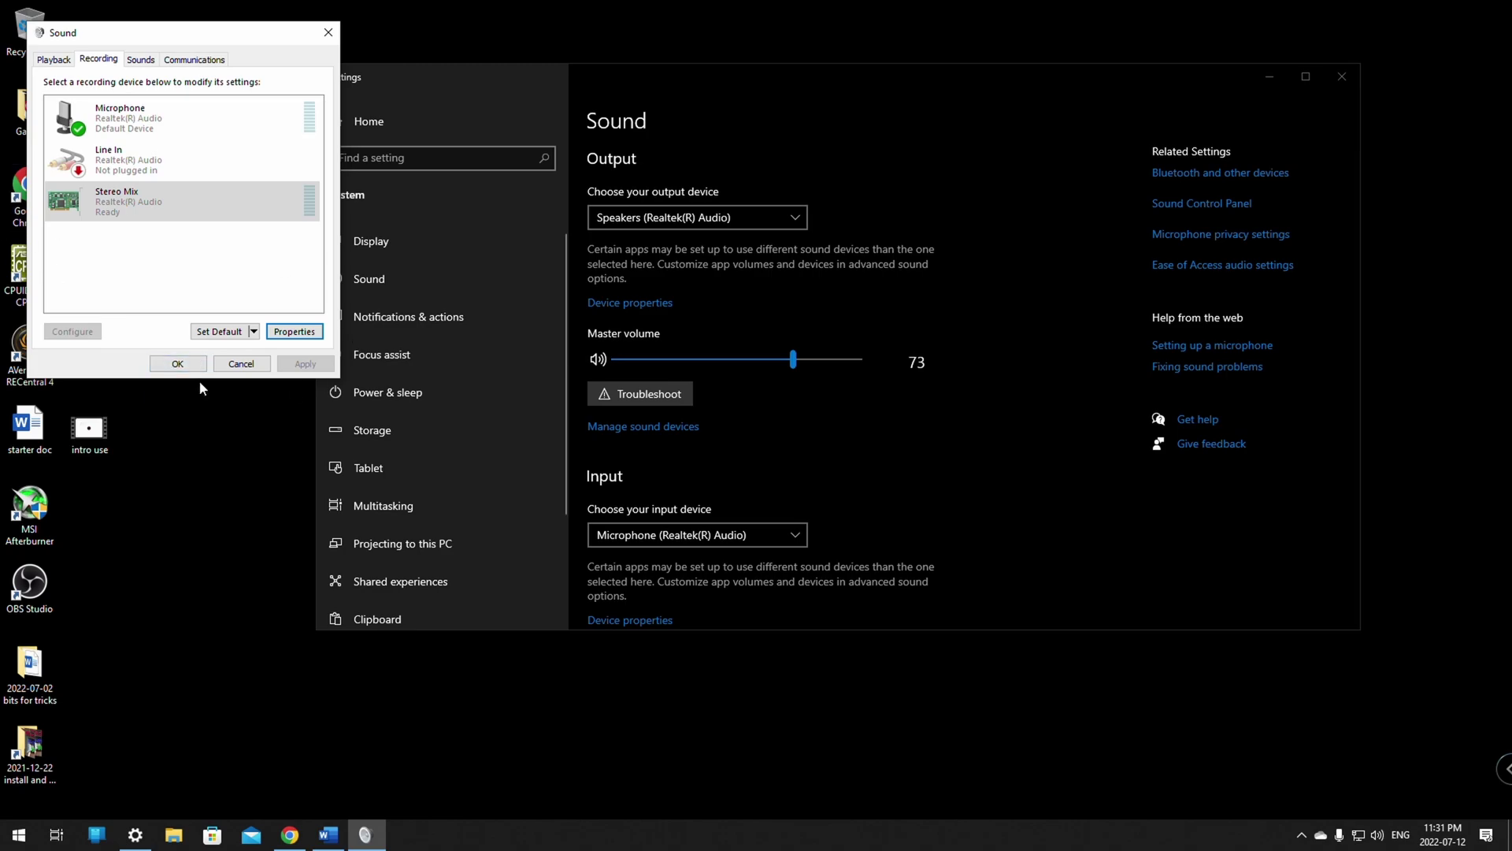
left_click(178, 363)
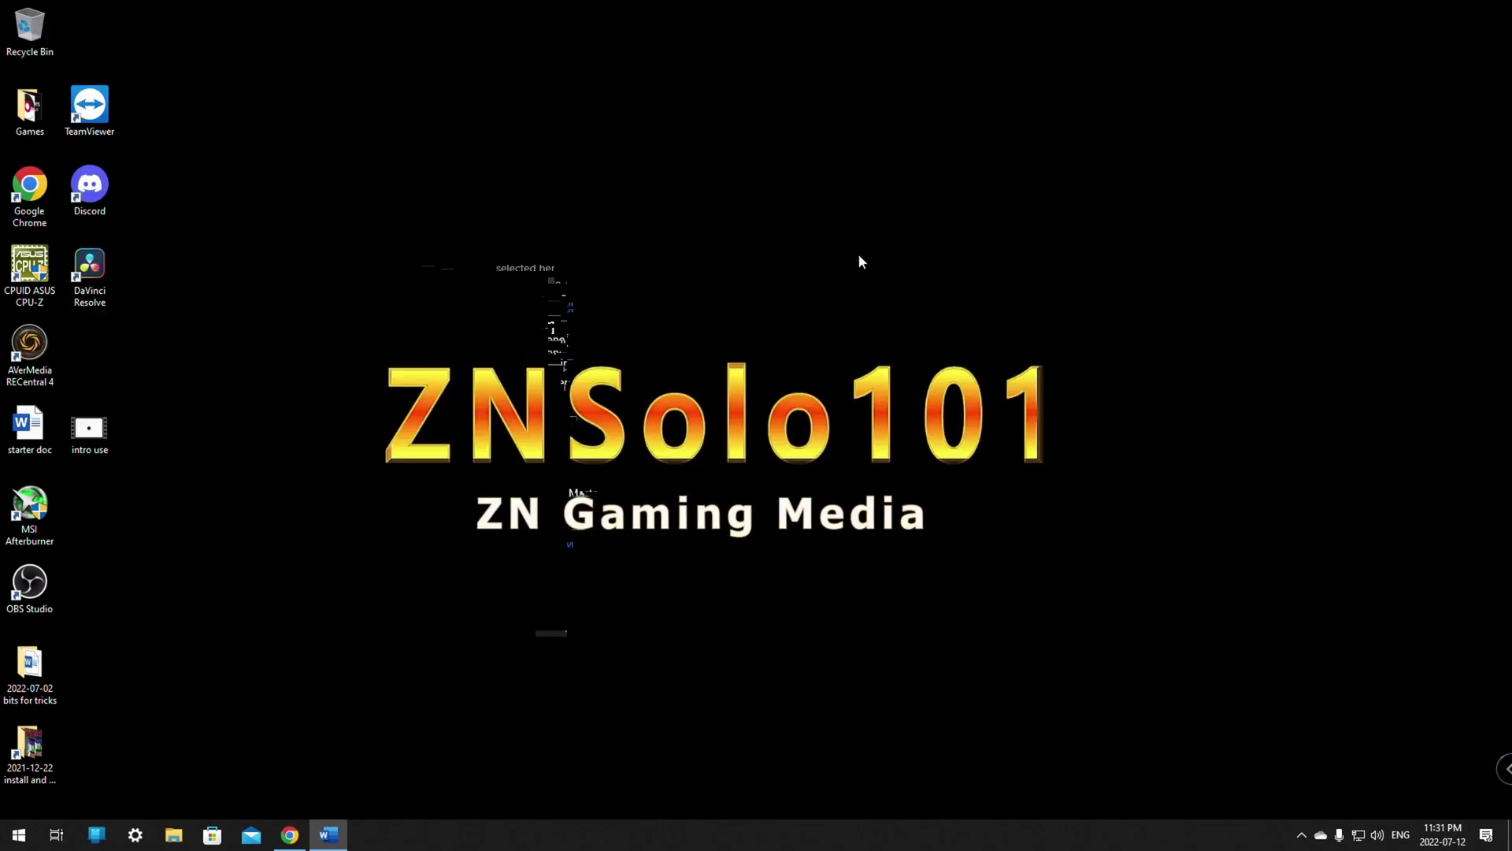